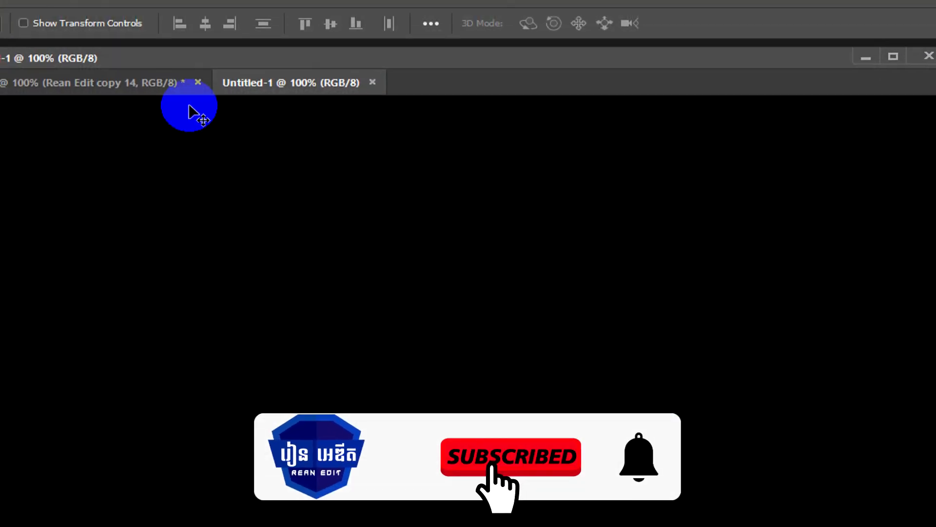
# Step: Separate the Untitled-1 document into its own floating window, minimize the other document and reposition Untitled-1 in the workspace
pyautogui.moveTo(259, 101); pyautogui.dragTo(207, 186)
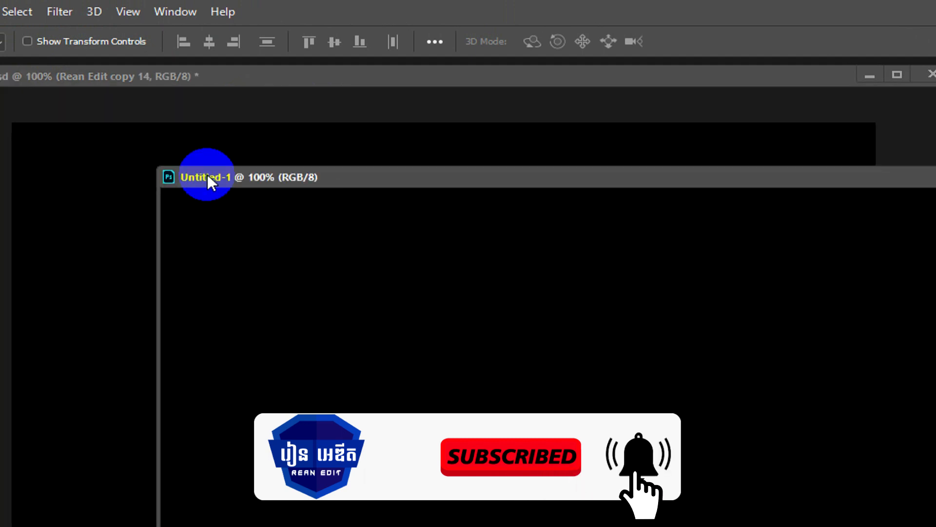
pyautogui.click(785, 78)
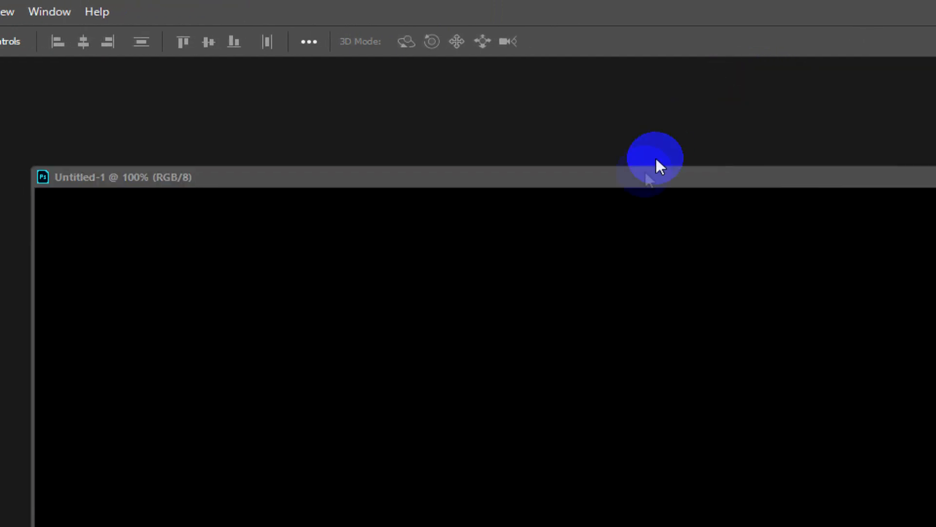
pyautogui.moveTo(659, 181); pyautogui.dragTo(476, 121)
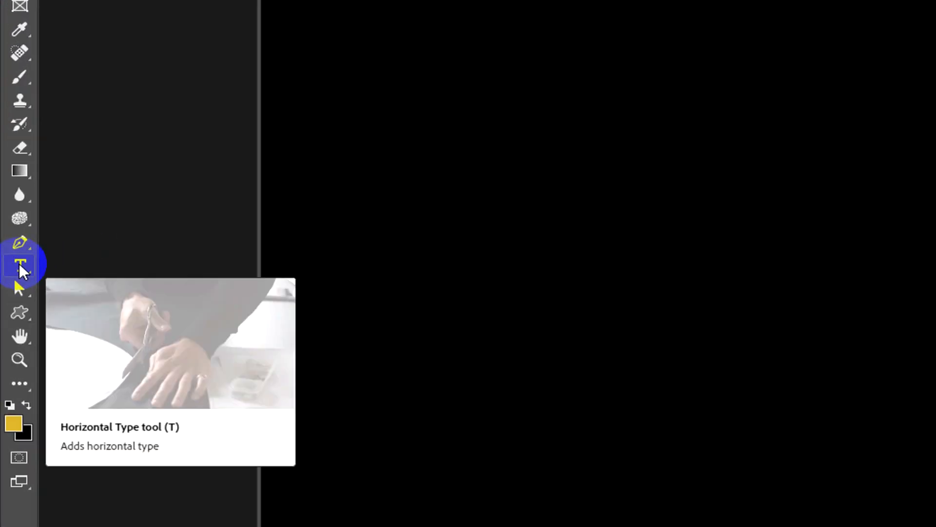
# Step: Add the horizontal text "REAN EDIT" on the black canvas and move it so the whole text fits inside
pyautogui.rightClick(18, 237)
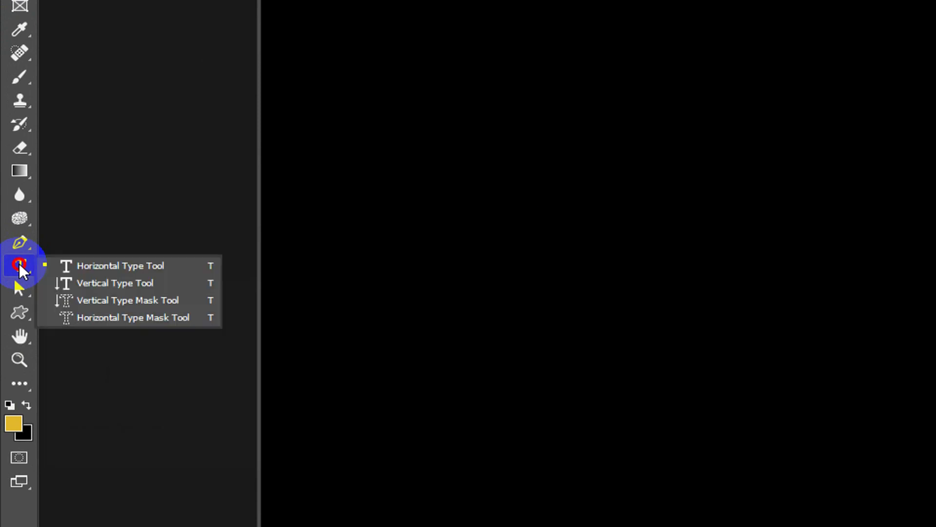
pyautogui.click(98, 266)
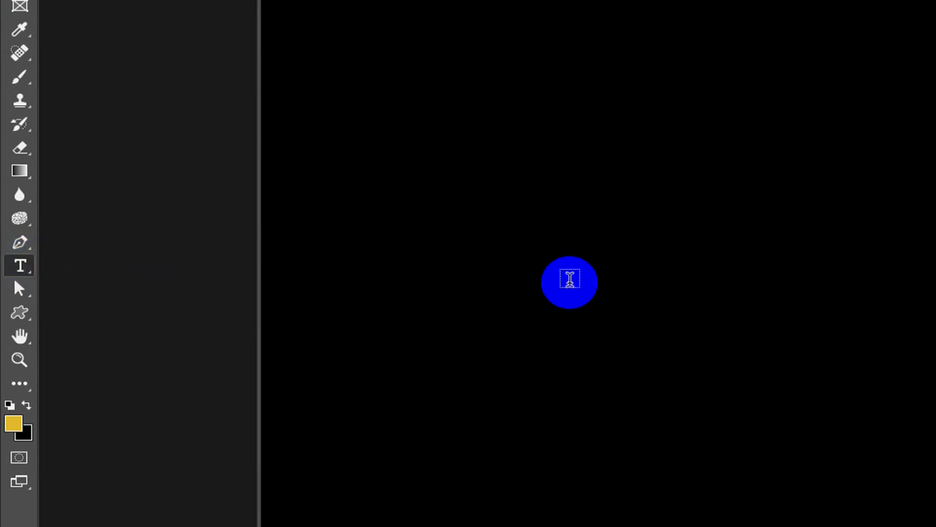
pyautogui.click(571, 281)
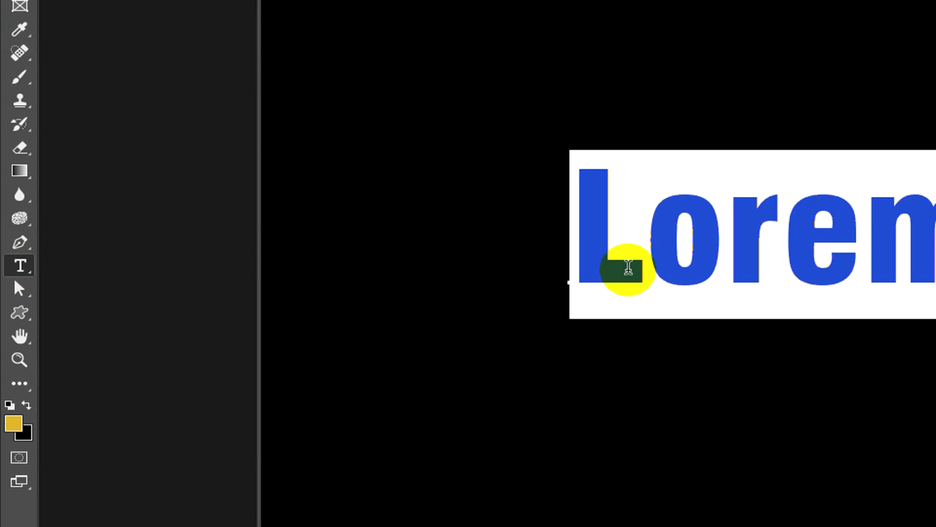
pyautogui.write('REAN')
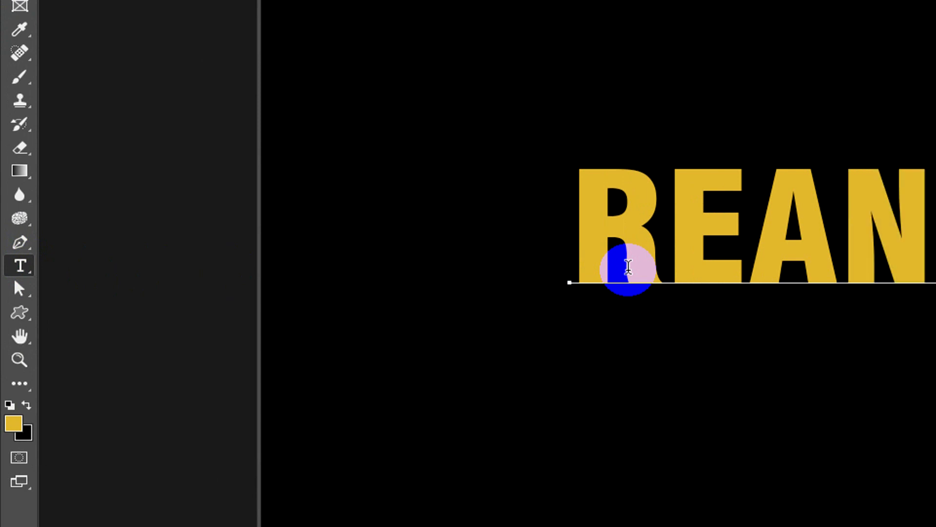
pyautogui.write(' EDIT')
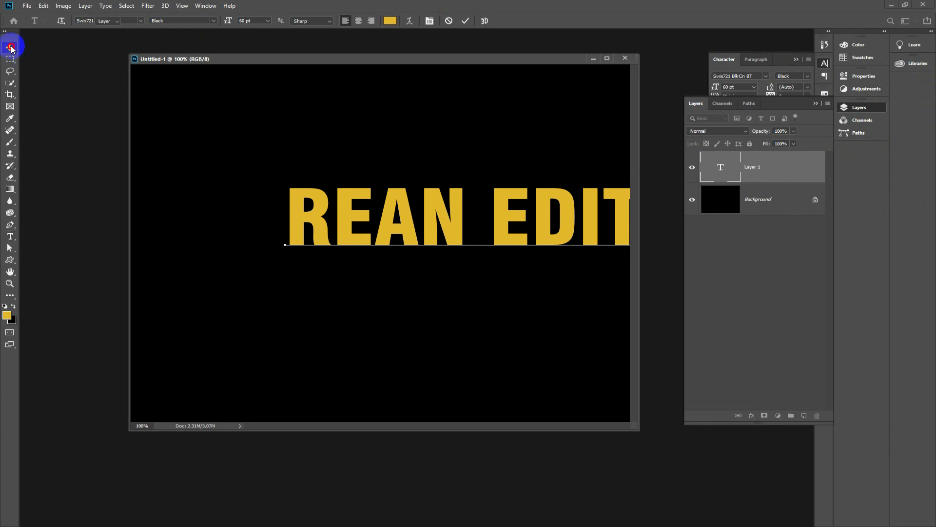
pyautogui.click(10, 47)
pyautogui.moveTo(321, 233); pyautogui.dragTo(239, 235)
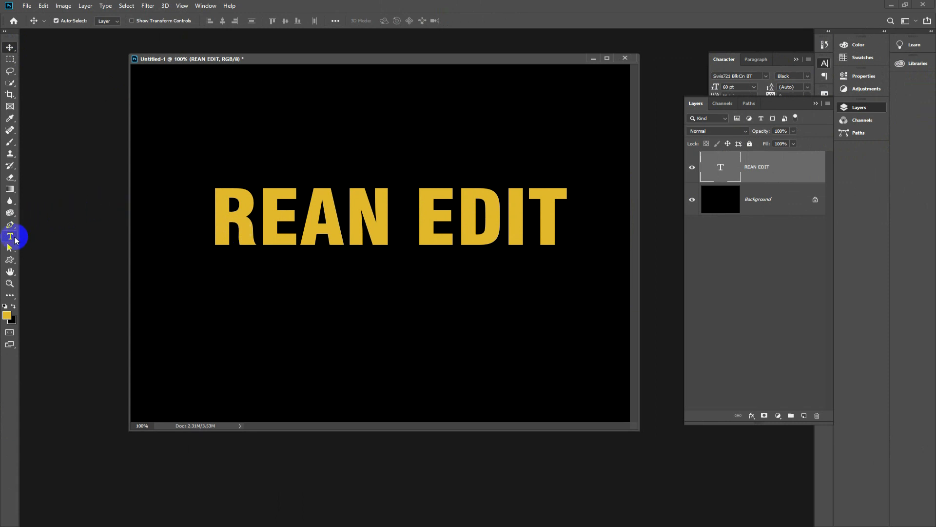
# Step: Select all of the REAN EDIT text and set its color to white (ffffff)
pyautogui.click(11, 237)
pyautogui.moveTo(214, 219); pyautogui.dragTo(576, 218)
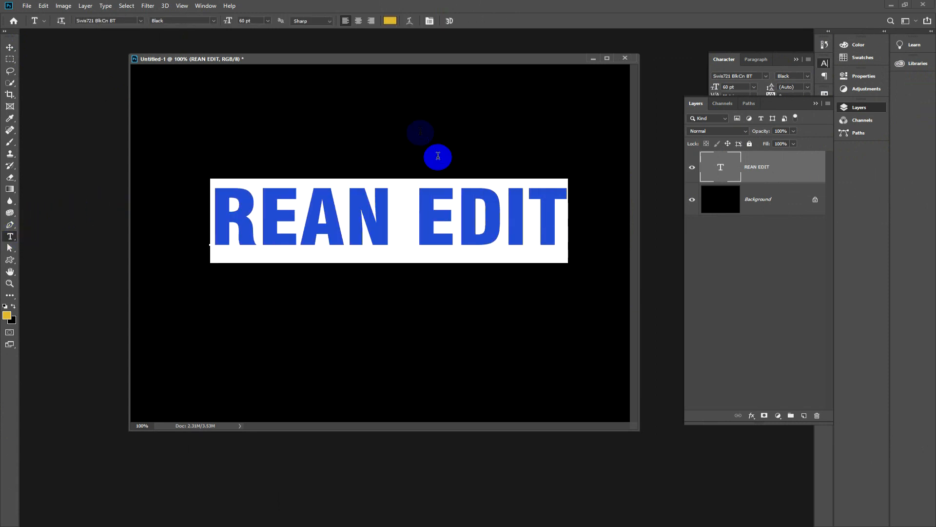
pyautogui.click(390, 21)
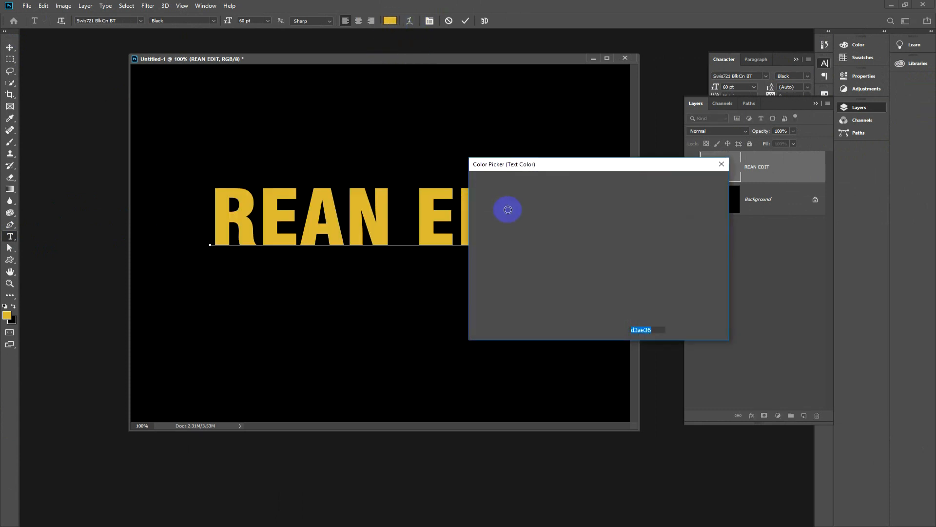
pyautogui.moveTo(502, 205); pyautogui.dragTo(464, 176)
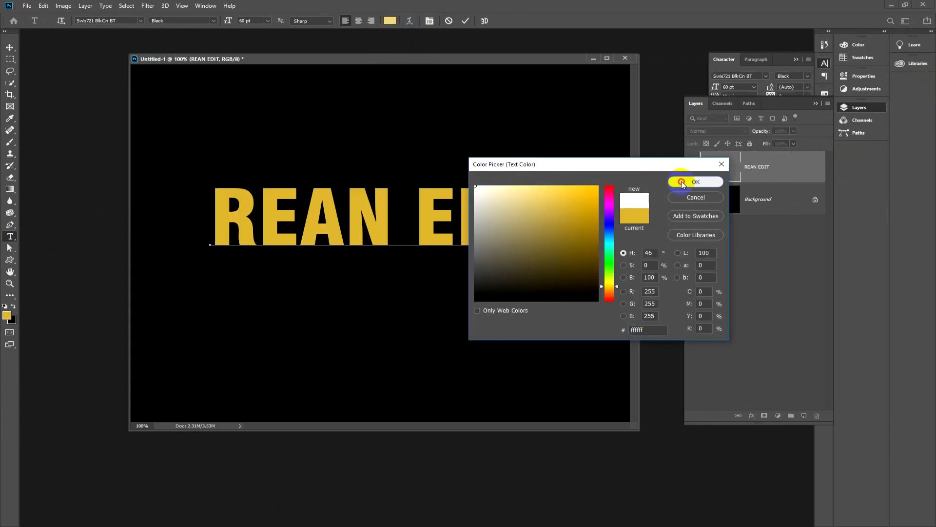
pyautogui.click(683, 182)
pyautogui.click(389, 210)
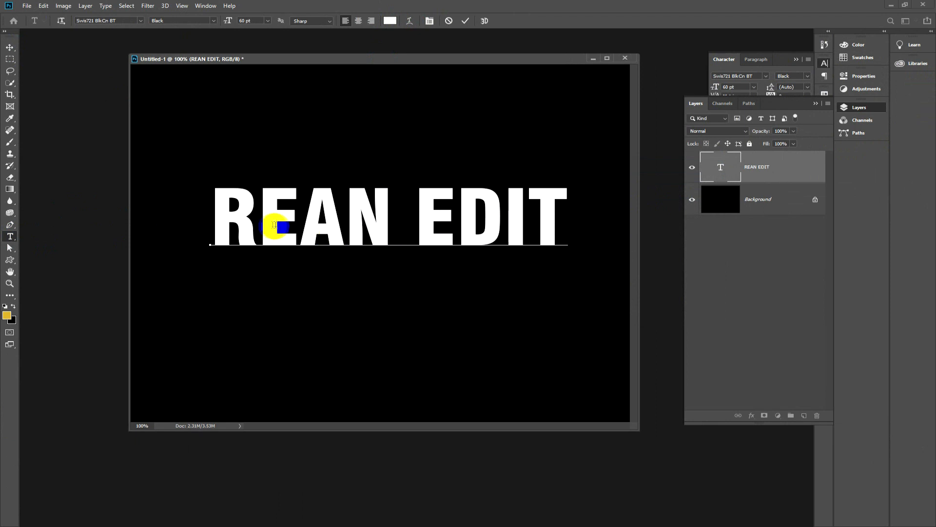
# Step: Recolor the whole REAN EDIT text to bright red
pyautogui.moveTo(220, 217); pyautogui.dragTo(571, 215)
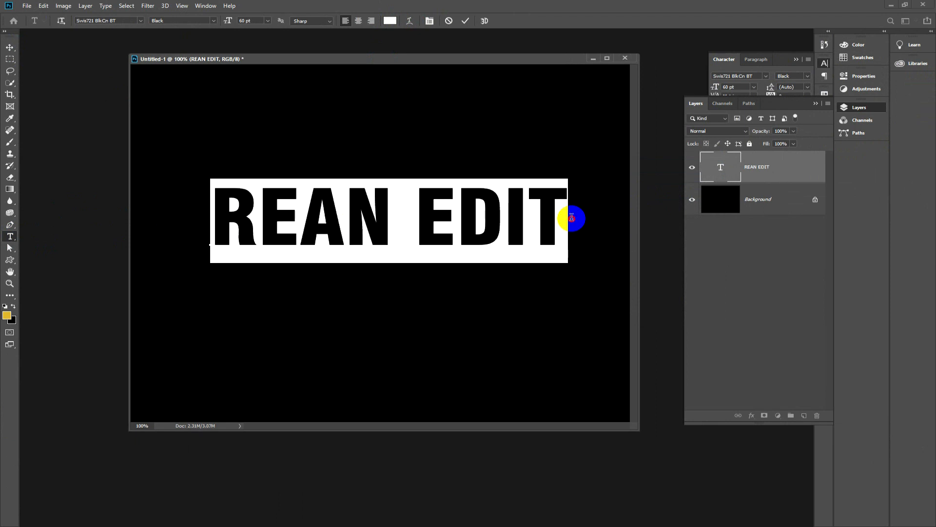
pyautogui.click(389, 21)
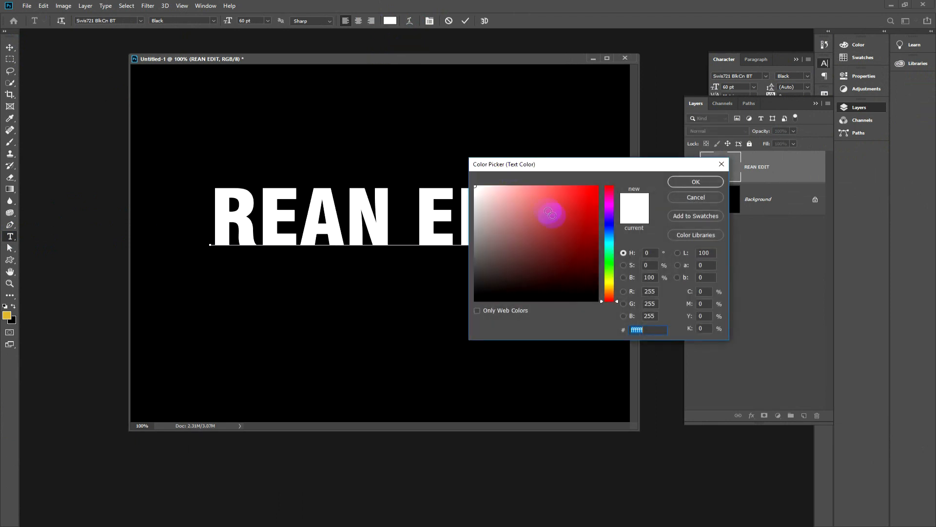
pyautogui.moveTo(592, 209); pyautogui.dragTo(598, 186)
pyautogui.click(682, 185)
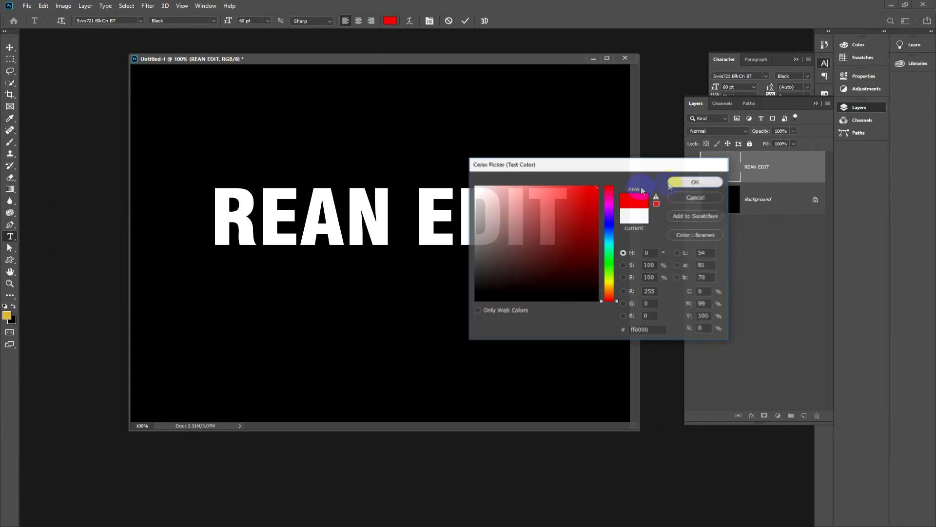
pyautogui.click(394, 226)
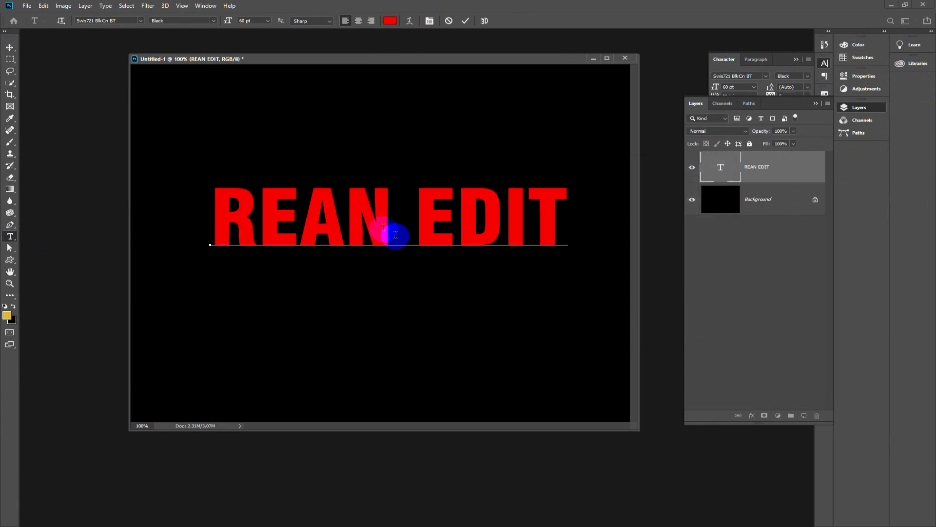
# Step: Change the REAN EDIT text color from red to white (ffffff) and nudge the text slightly on the canvas
pyautogui.moveTo(212, 209); pyautogui.dragTo(574, 209)
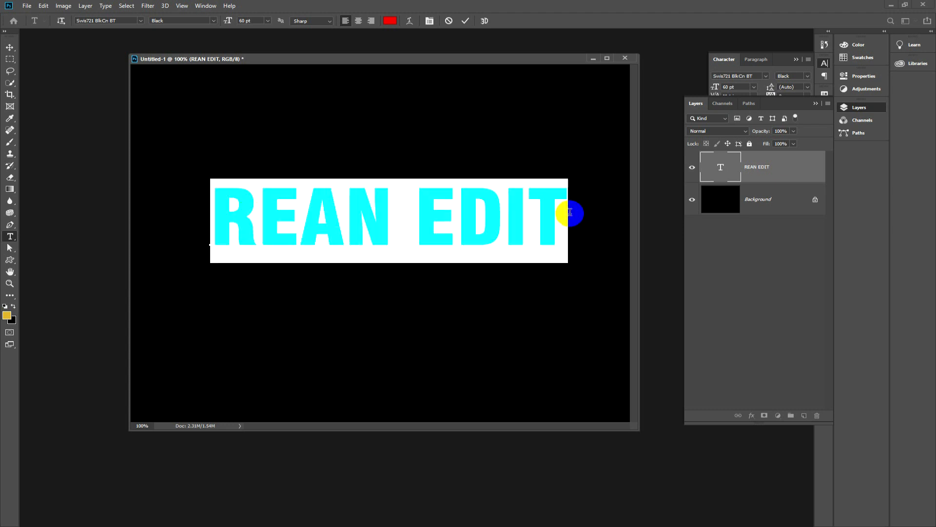
pyautogui.click(390, 22)
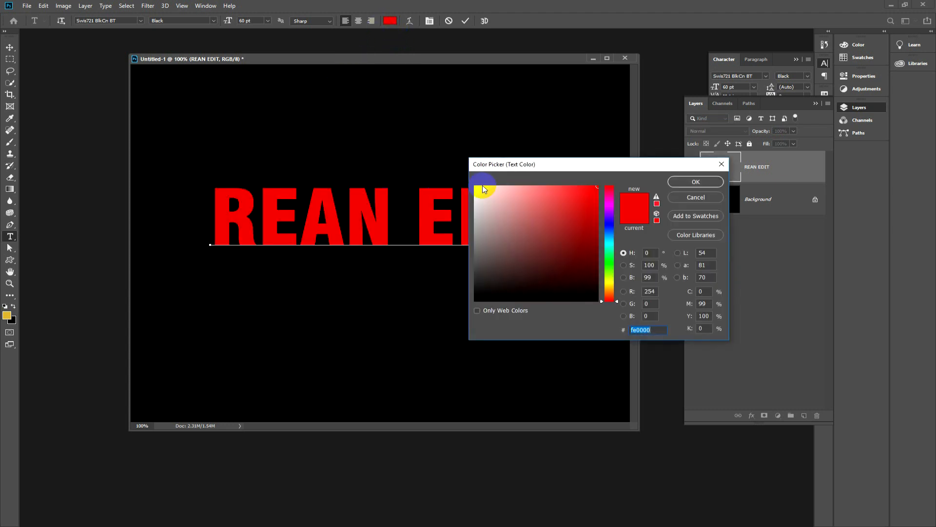
pyautogui.moveTo(486, 193); pyautogui.dragTo(462, 169)
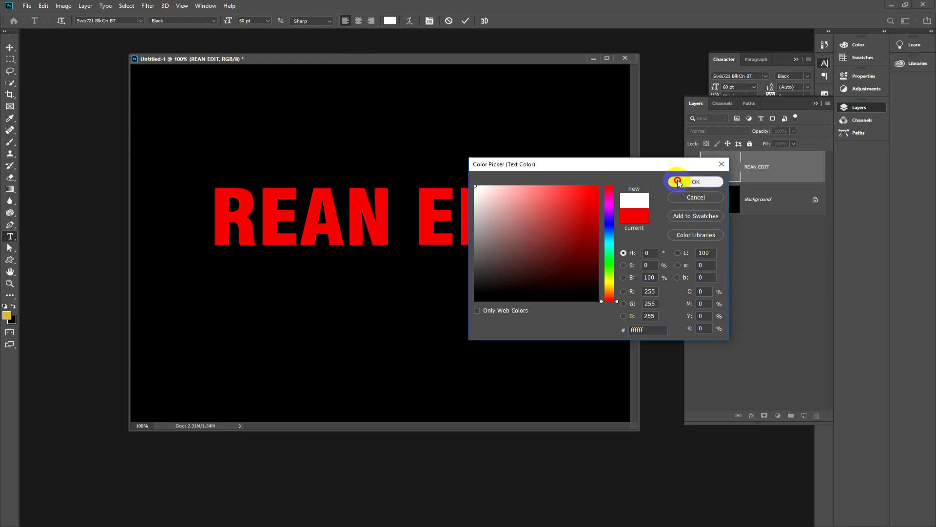
pyautogui.click(683, 181)
pyautogui.click(9, 47)
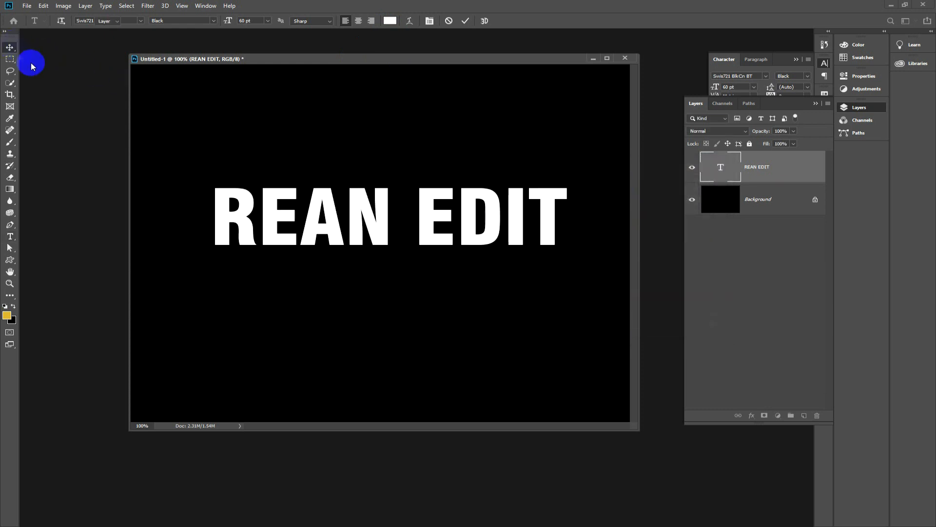
pyautogui.moveTo(265, 221)
pyautogui.mouseDown()
pyautogui.moveTo(274, 218)
pyautogui.moveTo(259, 218)
pyautogui.moveTo(265, 225)
pyautogui.mouseUp()
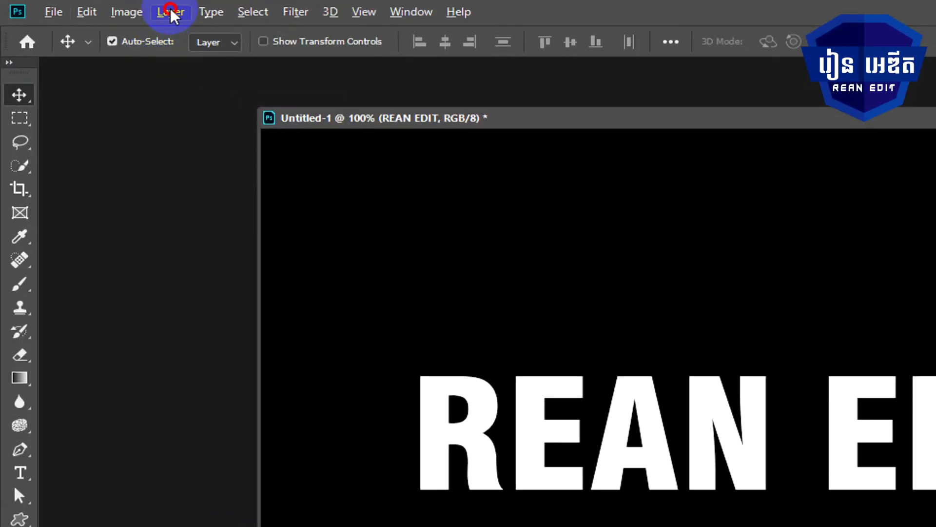
# Step: Open the layer style settings for the REAN EDIT layer and turn off Bevel & Emboss
pyautogui.click(85, 6)
pyautogui.moveTo(236, 198)
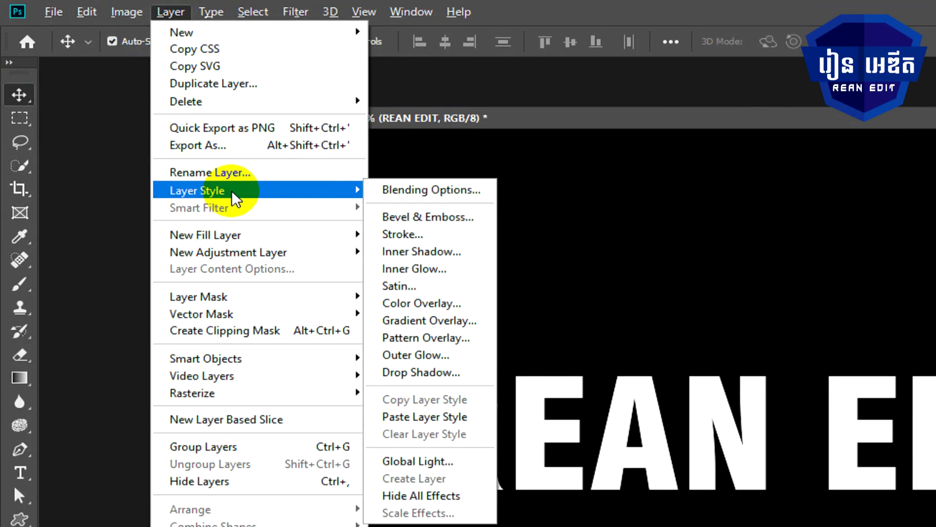
pyautogui.click(441, 217)
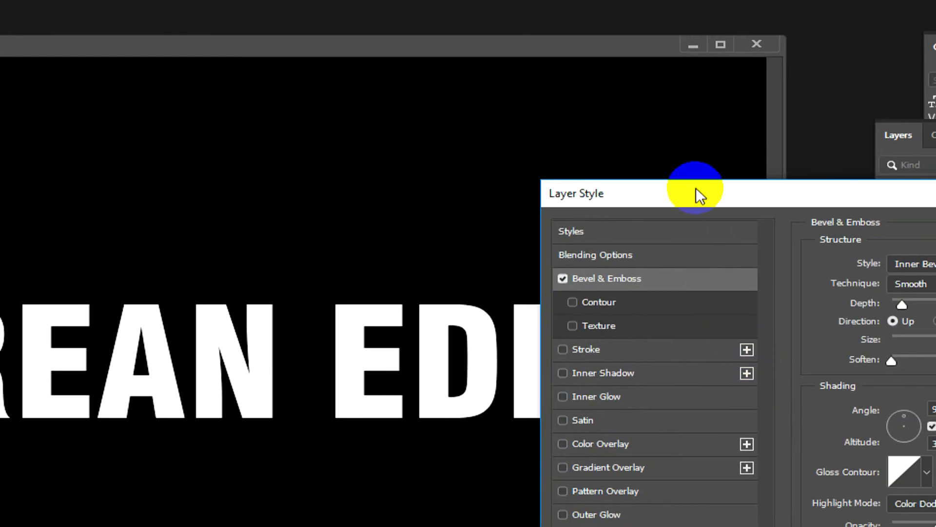
pyautogui.moveTo(696, 188); pyautogui.dragTo(358, 107)
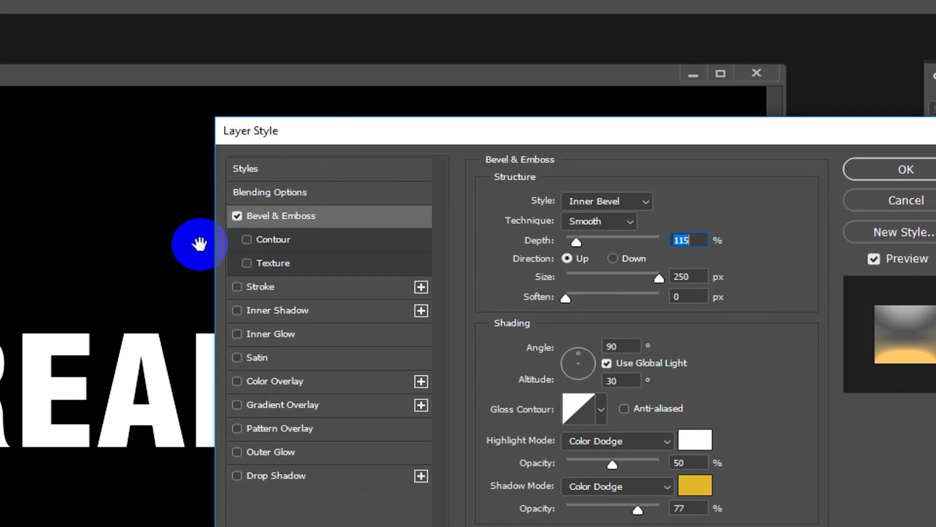
pyautogui.click(238, 215)
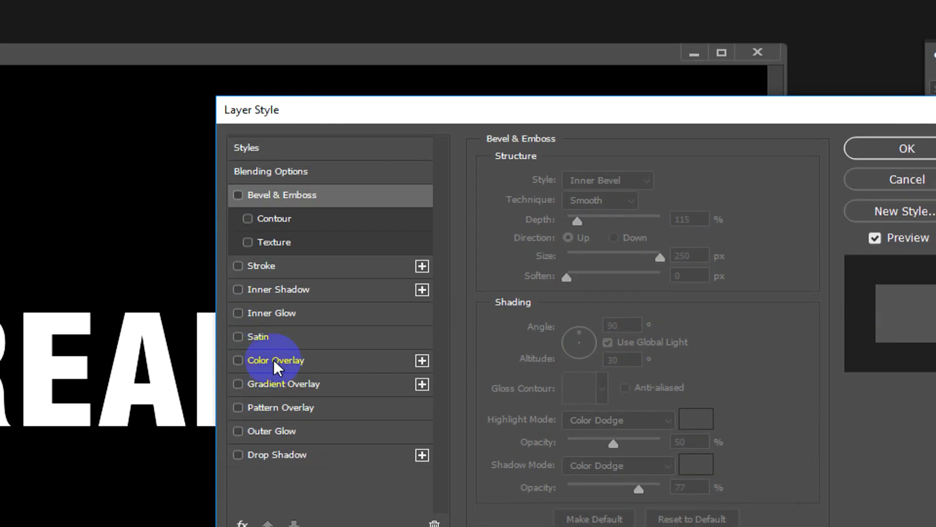
# Step: Enable a Color Overlay on the REAN EDIT text with the gold color a67b00
pyautogui.click(277, 361)
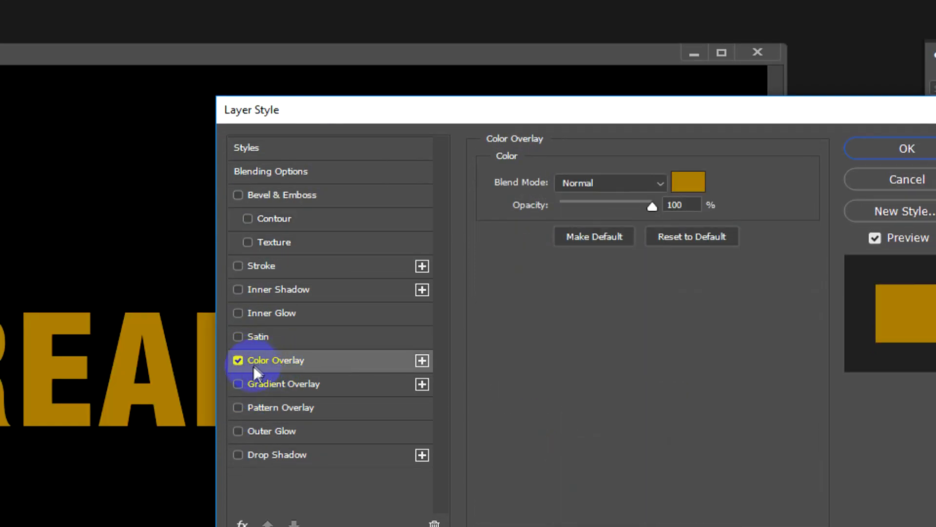
pyautogui.click(683, 184)
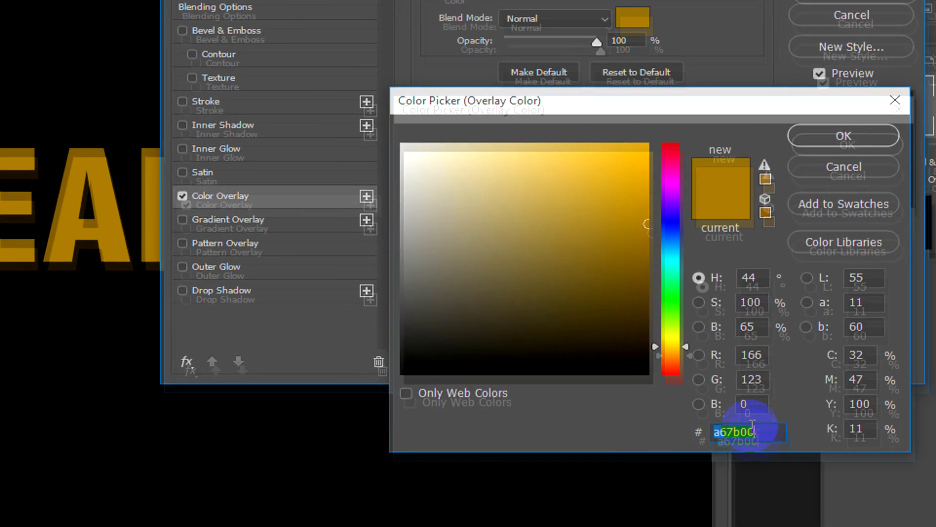
pyautogui.moveTo(757, 429); pyautogui.dragTo(679, 430)
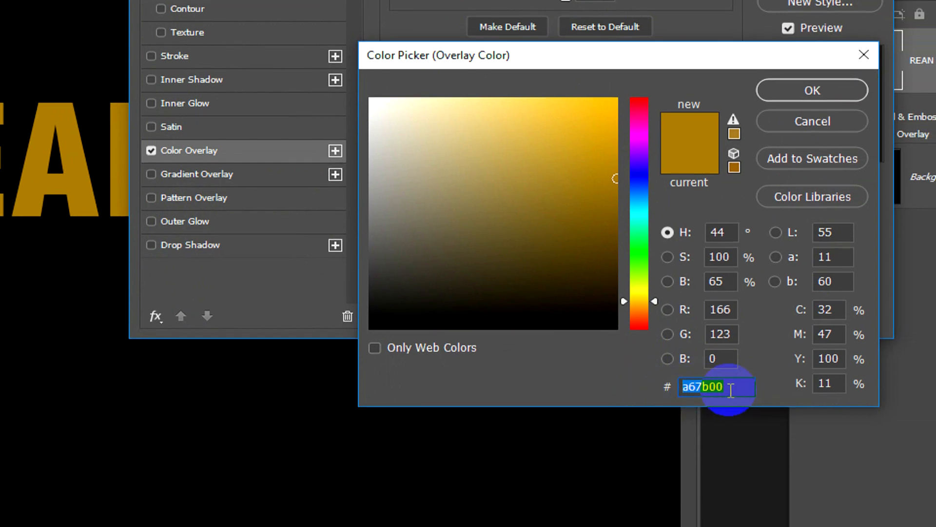
pyautogui.click(732, 395)
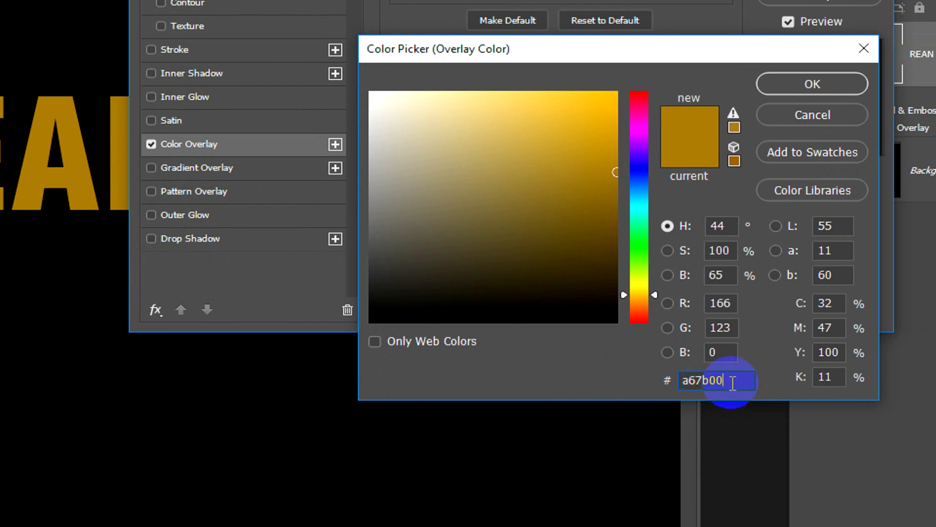
pyautogui.moveTo(724, 383); pyautogui.dragTo(672, 383)
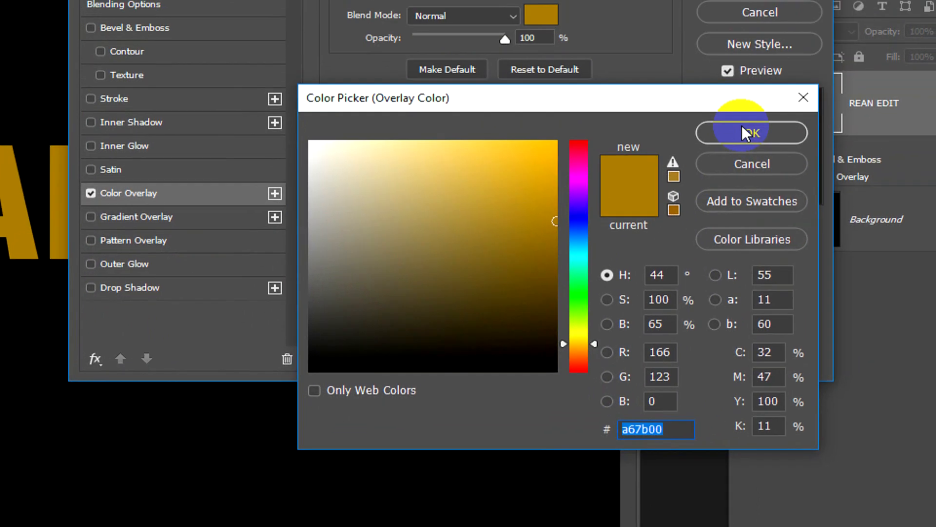
pyautogui.click(736, 136)
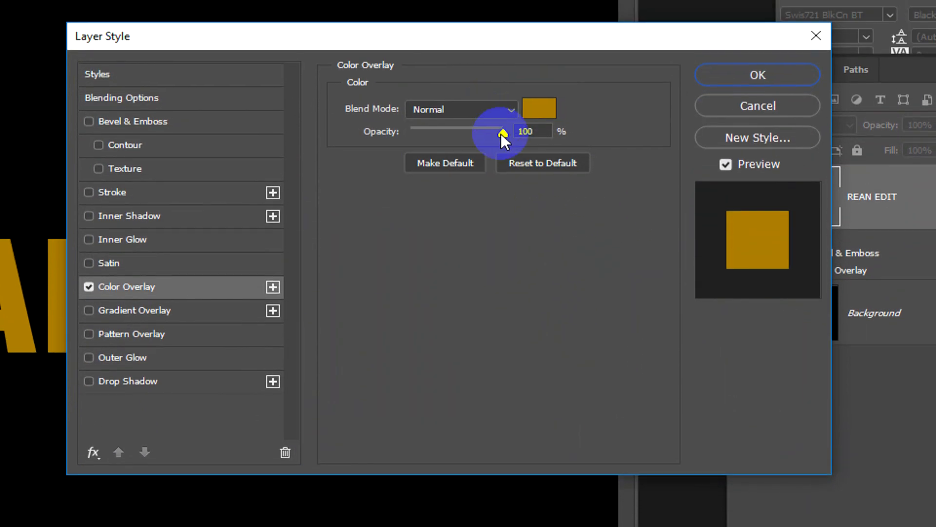
# Step: Keep the Color Overlay at 100% opacity with the Normal blend mode
pyautogui.moveTo(501, 133)
pyautogui.mouseDown()
pyautogui.moveTo(407, 131)
pyautogui.moveTo(504, 132)
pyautogui.mouseUp()
pyautogui.click(539, 128)
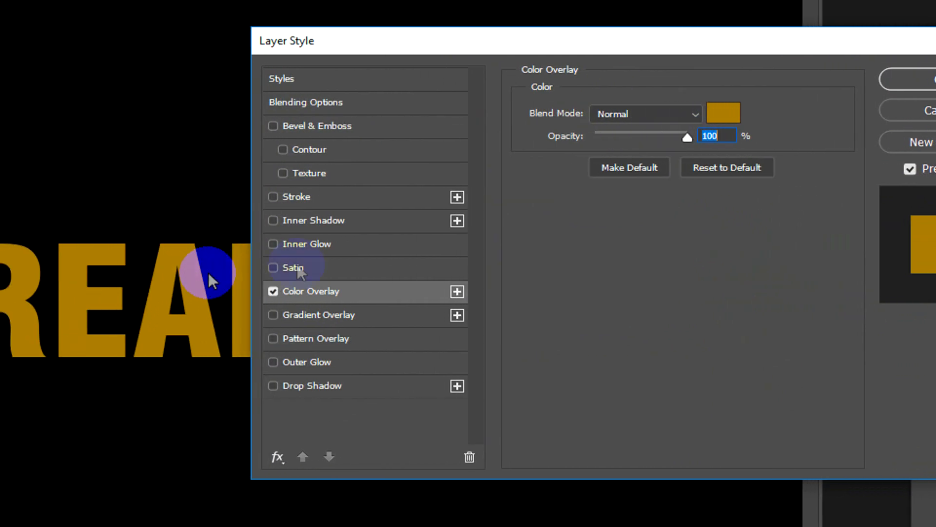
pyautogui.moveTo(686, 138); pyautogui.dragTo(707, 130)
pyautogui.click(708, 132)
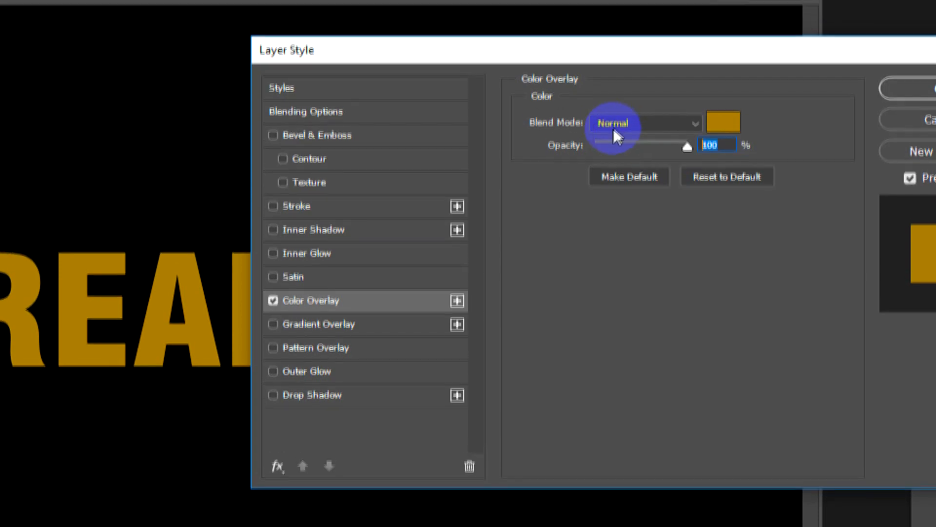
pyautogui.click(613, 120)
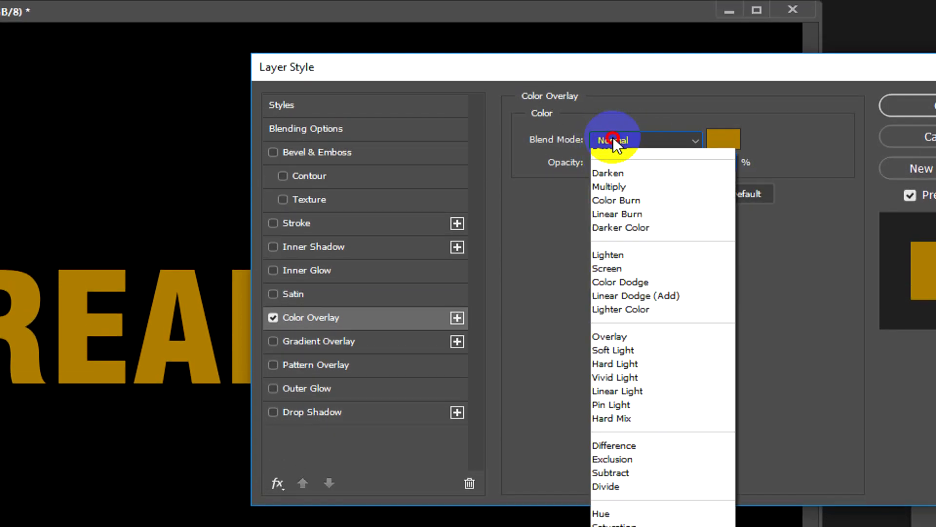
pyautogui.click(616, 153)
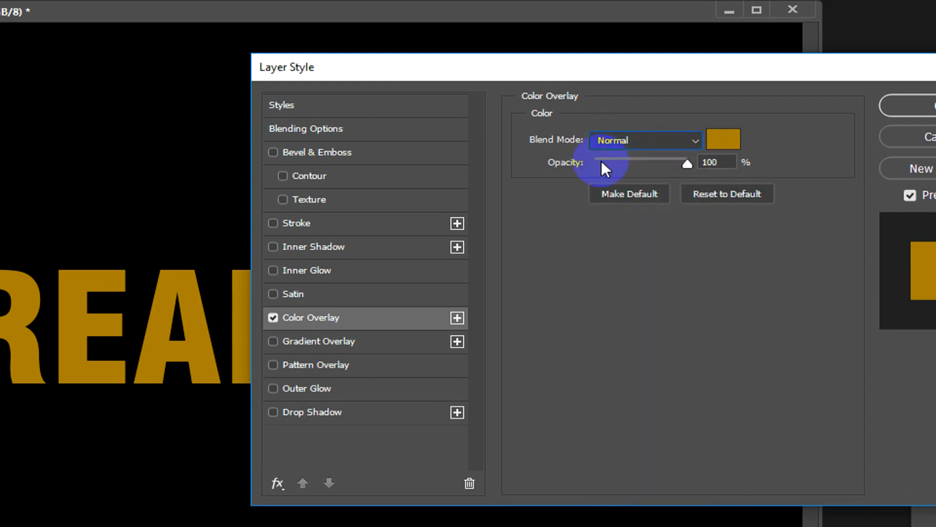
# Step: Enable Inner Shadow on the REAN EDIT text with Bevel & Emboss off, keeping white as the shadow color
pyautogui.click(346, 150)
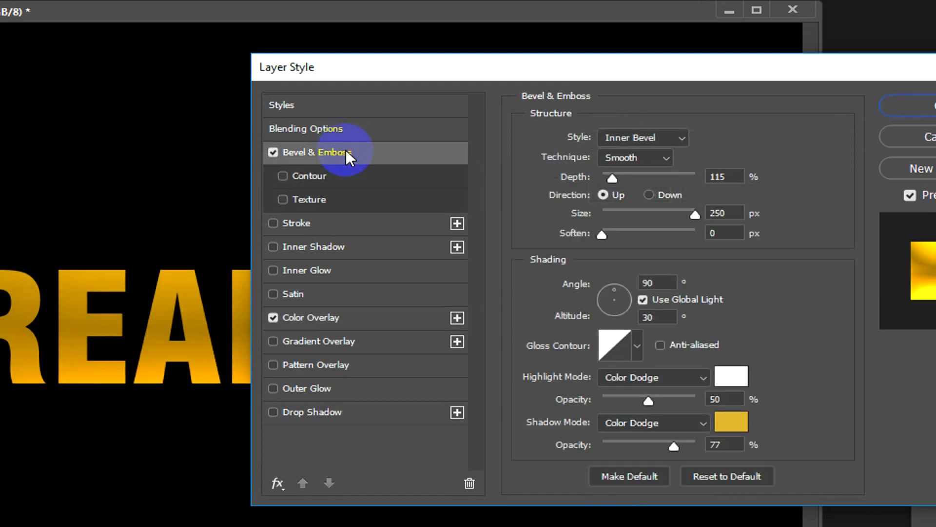
pyautogui.click(274, 152)
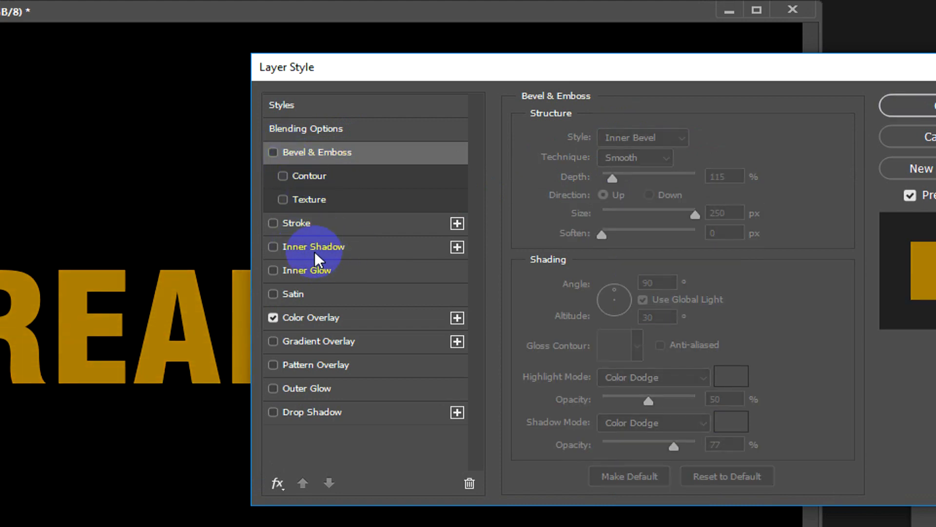
pyautogui.click(355, 249)
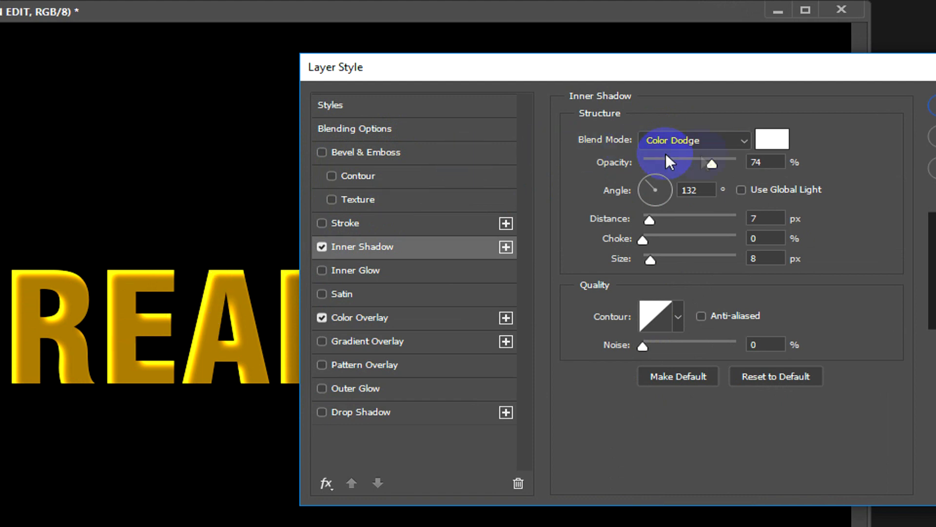
pyautogui.click(770, 146)
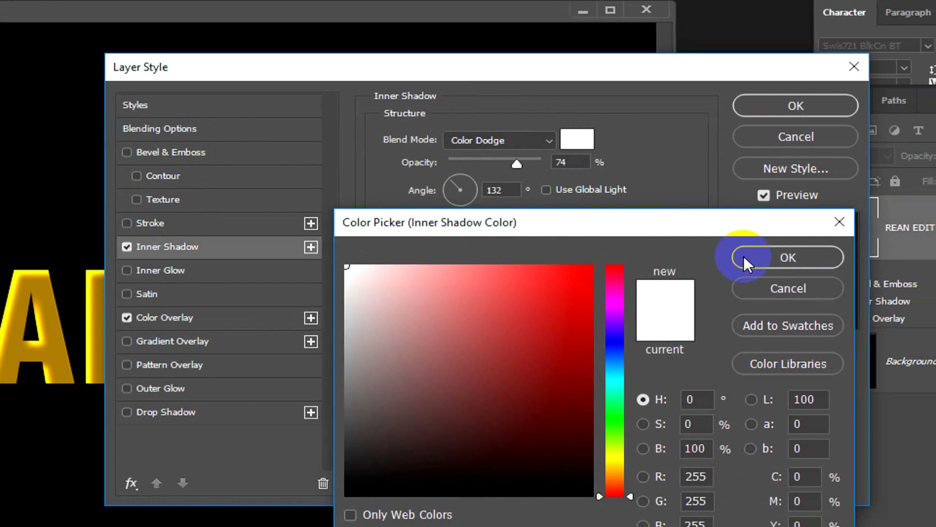
pyautogui.click(912, 256)
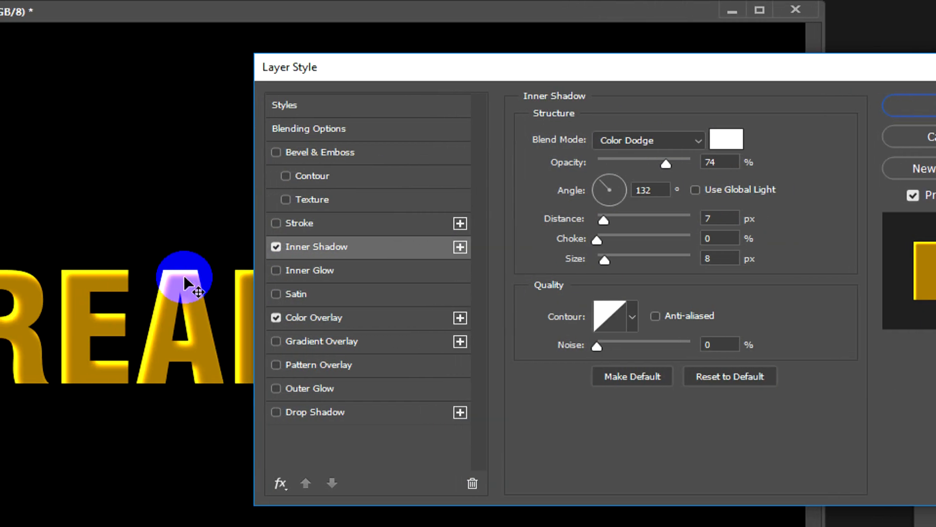
# Step: Try the Normal and Screen blend modes on the Inner Shadow and return it to Color Dodge
pyautogui.click(631, 140)
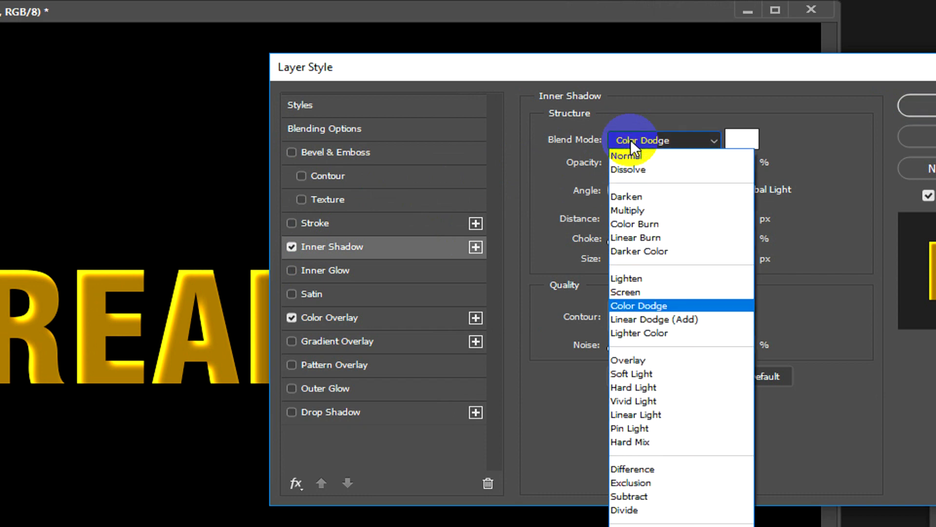
pyautogui.click(628, 155)
pyautogui.click(628, 142)
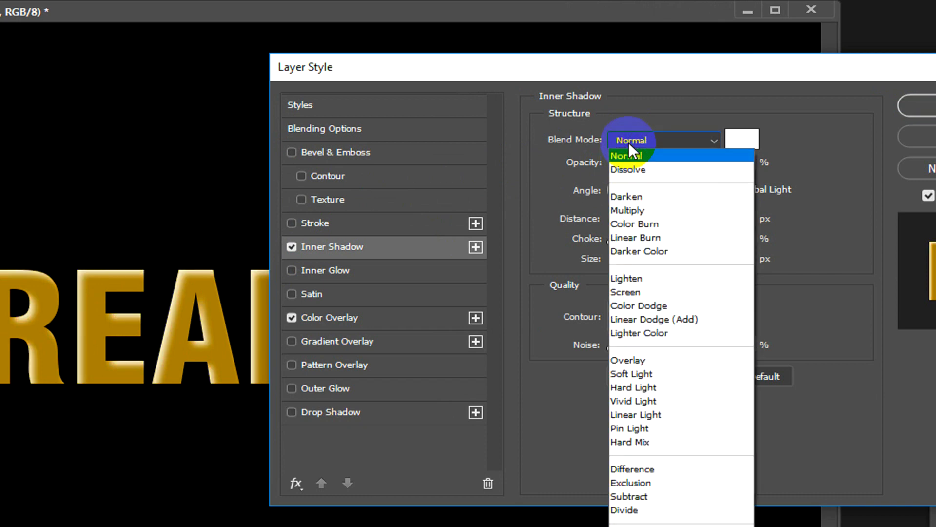
pyautogui.click(630, 292)
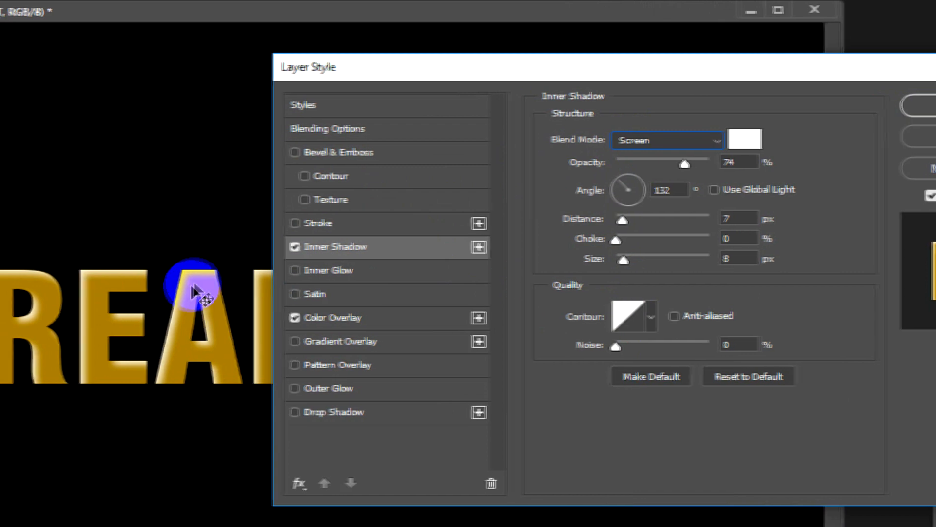
pyautogui.click(632, 140)
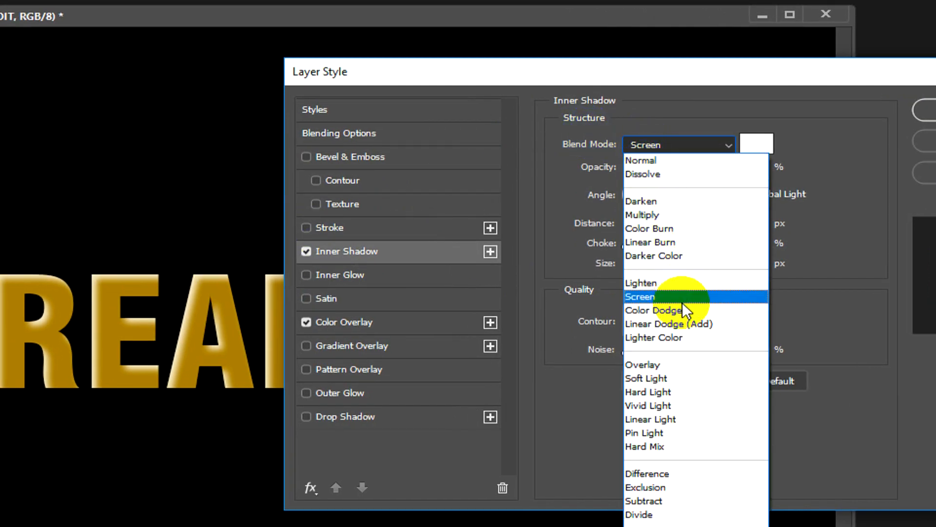
pyautogui.click(663, 323)
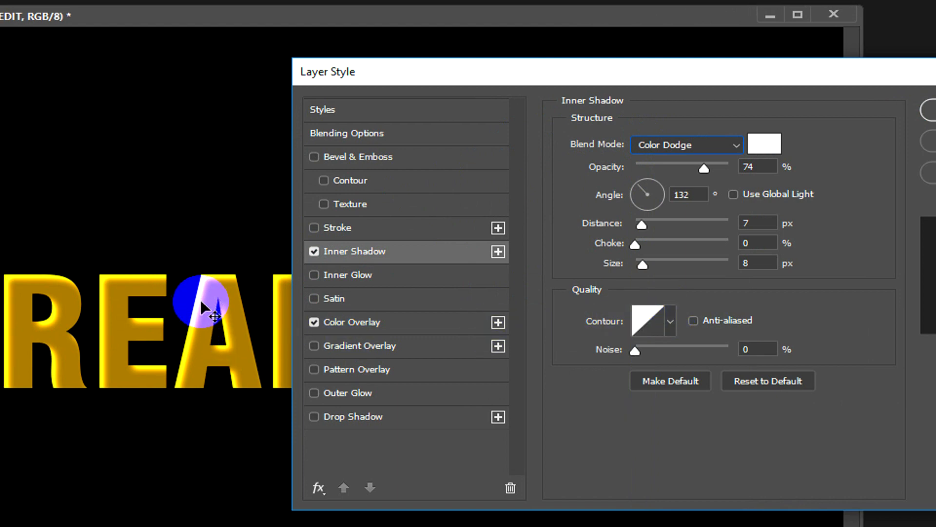
# Step: Lower the Inner Shadow opacity to 59% and leave Use Global Light off
pyautogui.moveTo(709, 172); pyautogui.dragTo(680, 175)
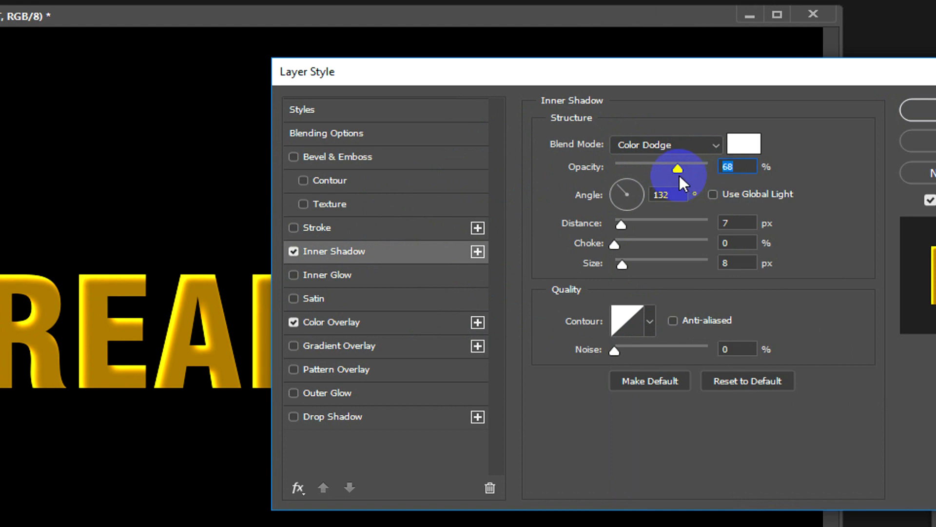
pyautogui.moveTo(676, 175); pyautogui.dragTo(672, 172)
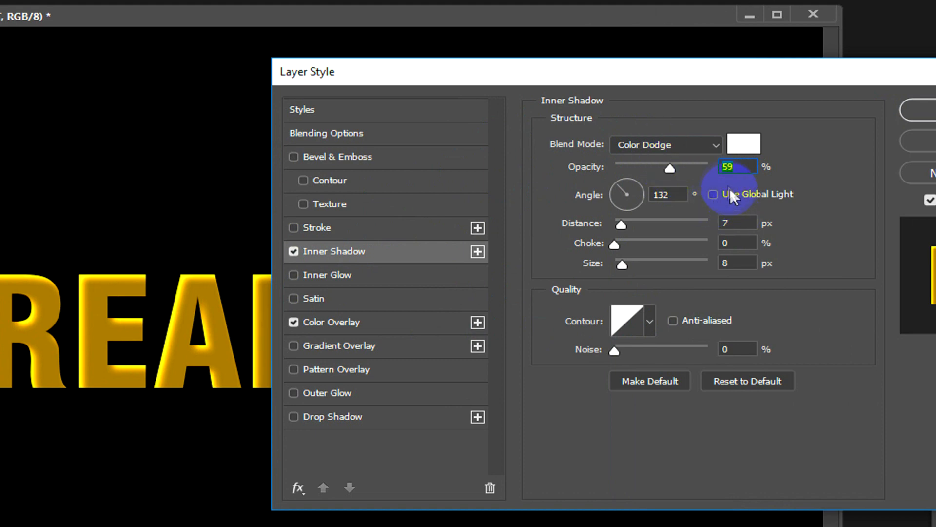
pyautogui.click(713, 195)
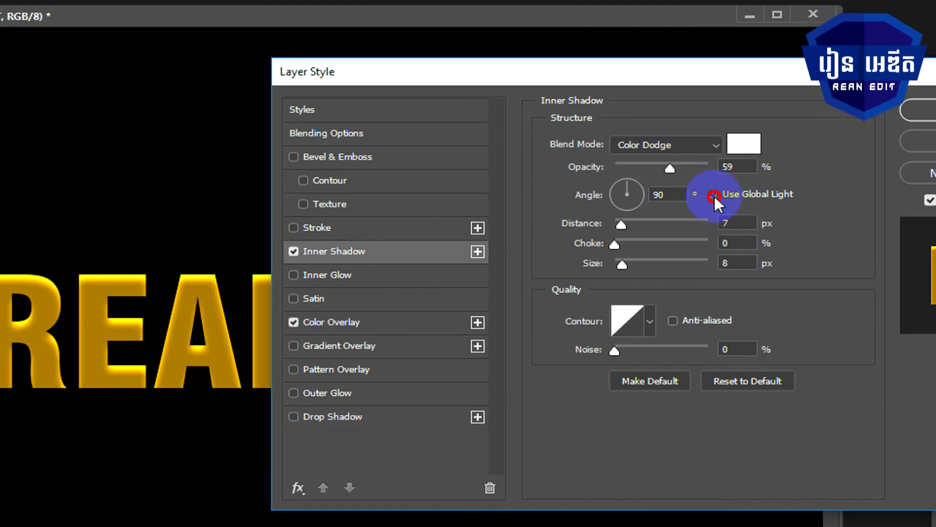
pyautogui.click(712, 197)
# Step: Try Inner Shadow angles such as 140° and 74°, and set the angle to 130°
pyautogui.click(664, 196)
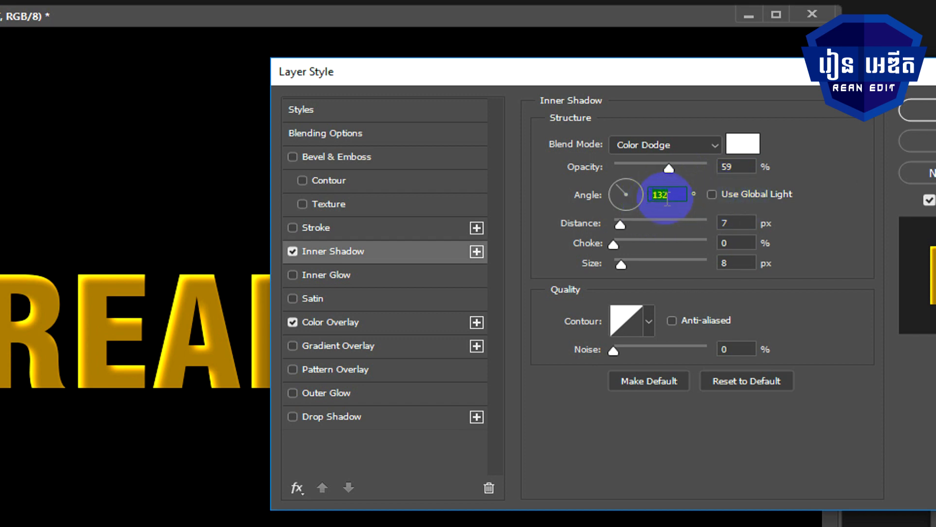
pyautogui.write('140')
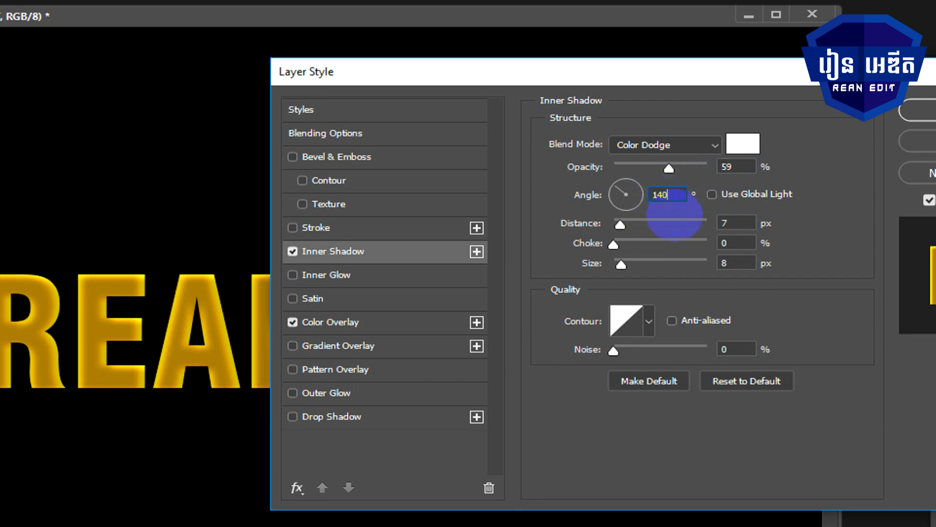
pyautogui.click(674, 196)
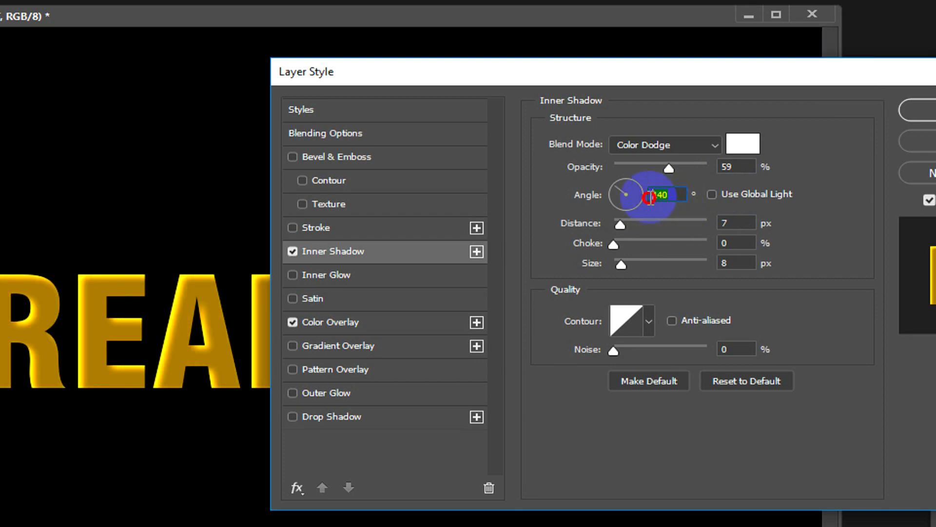
pyautogui.write('13')
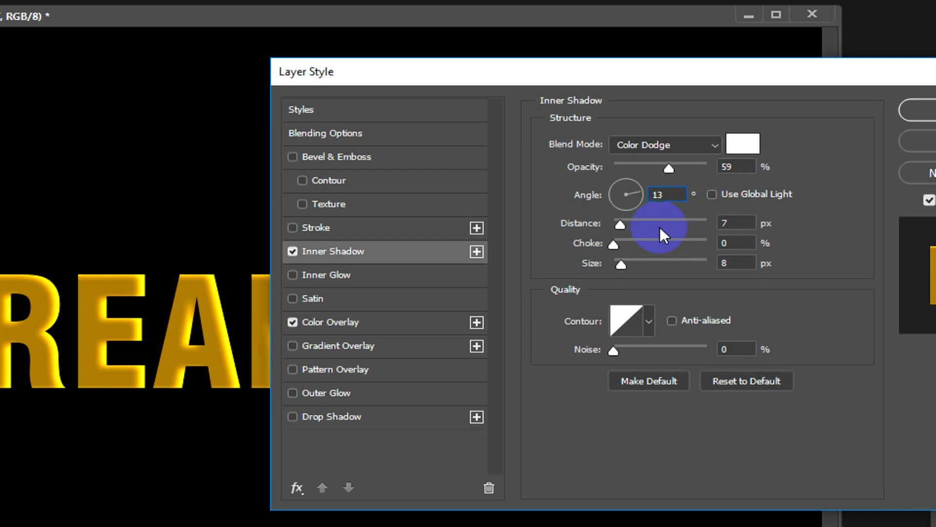
pyautogui.write('0')
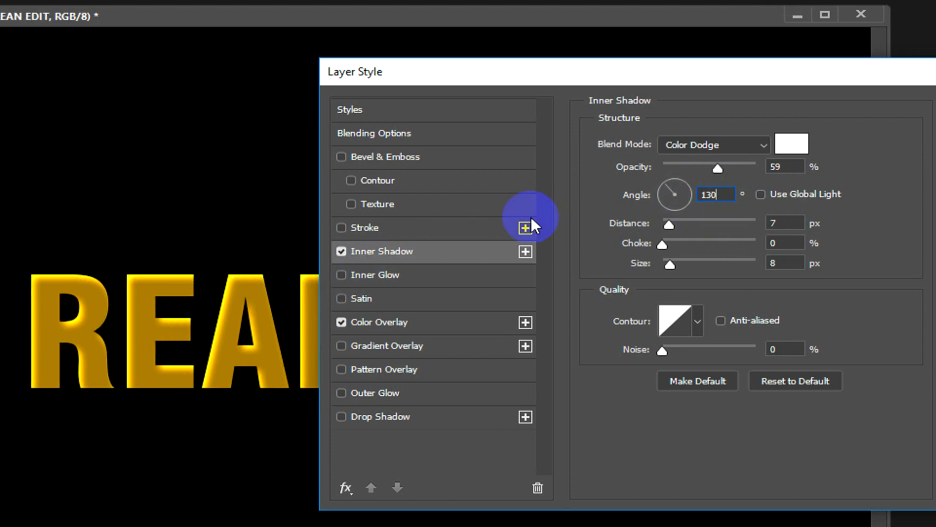
pyautogui.click(680, 182)
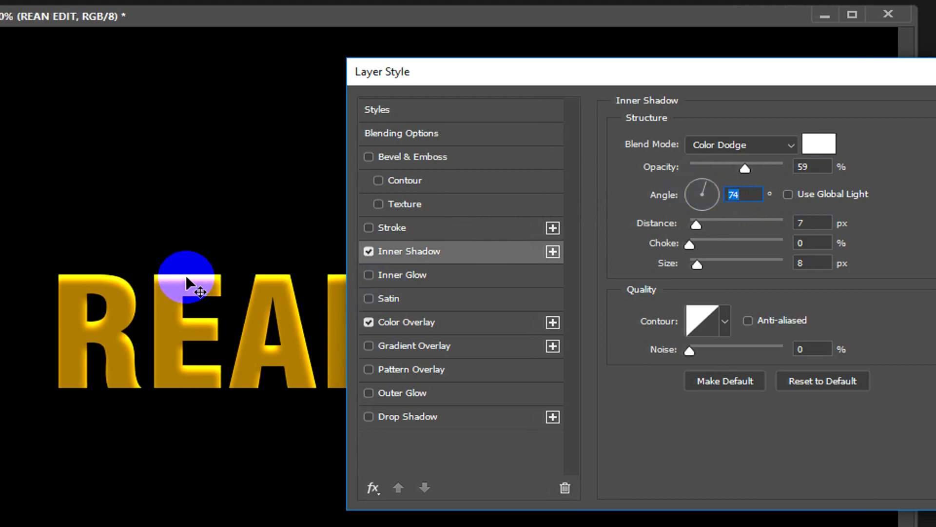
pyautogui.write('130')
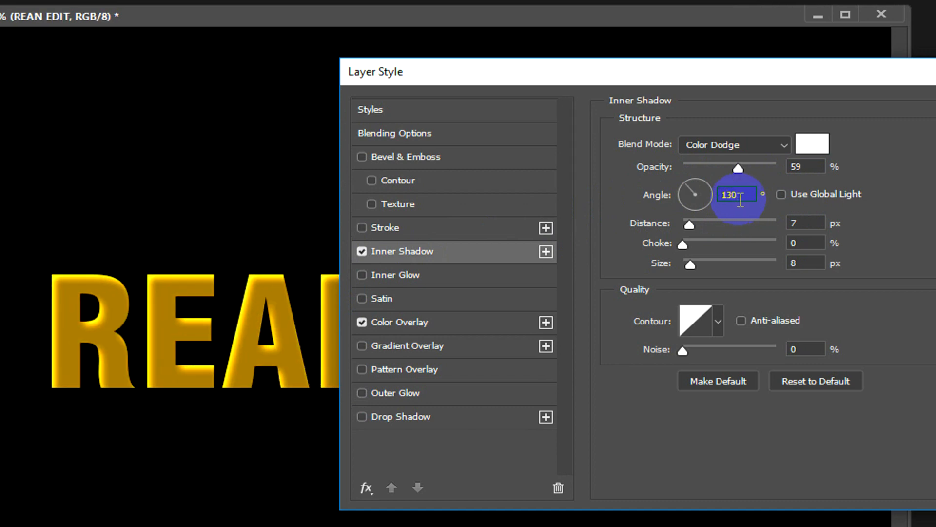
# Step: Try an Inner Shadow distance of 13 px and set it back to 7 px
pyautogui.click(800, 223)
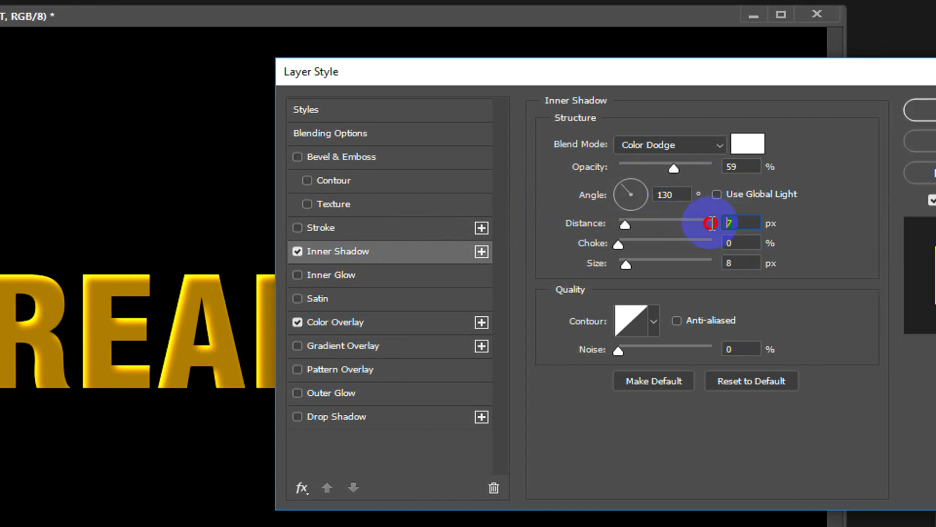
pyautogui.moveTo(728, 225); pyautogui.dragTo(702, 224)
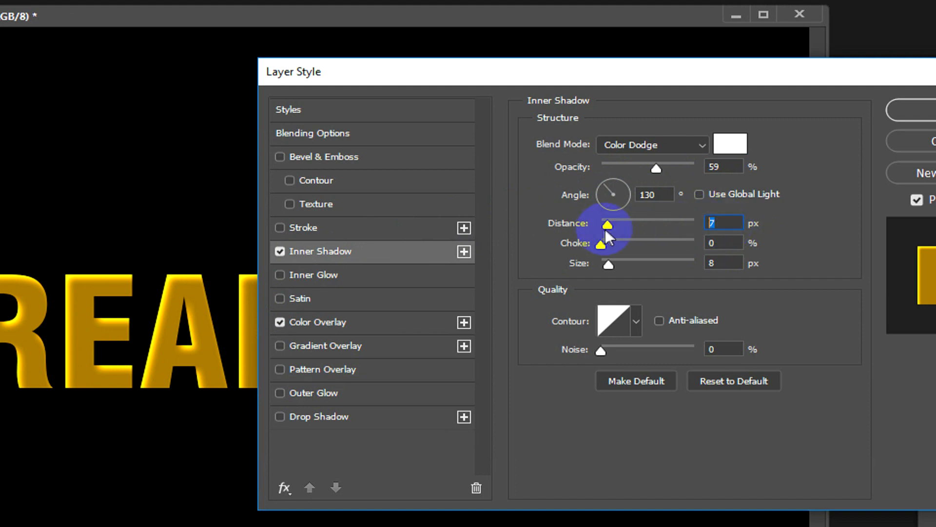
pyautogui.moveTo(610, 227); pyautogui.dragTo(616, 227)
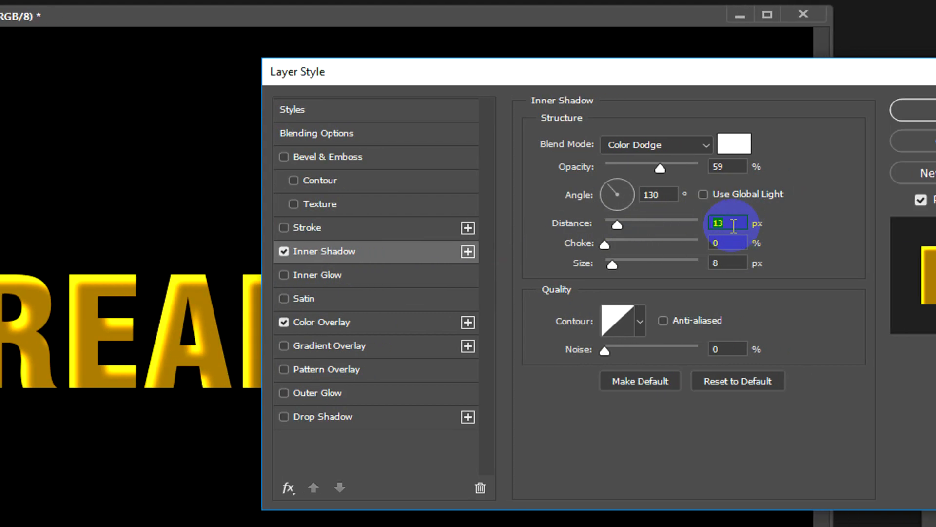
pyautogui.write('7')
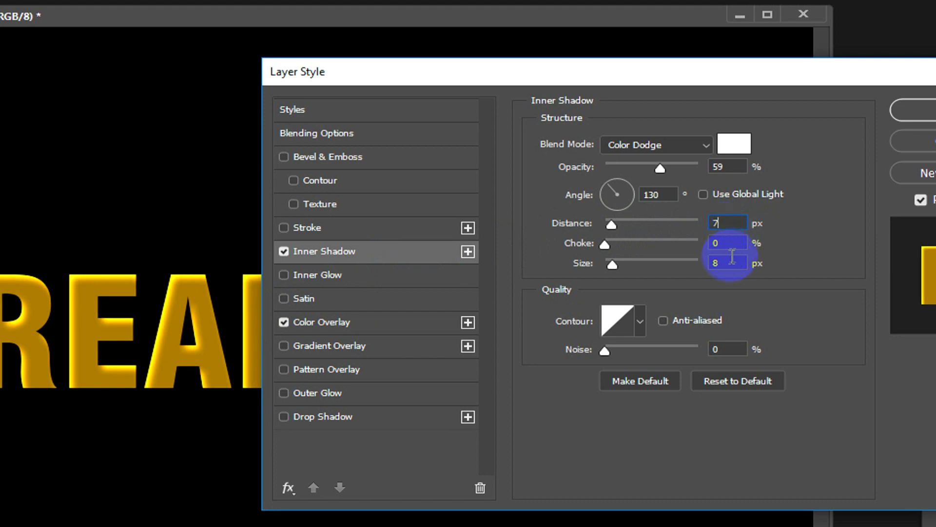
# Step: Set the Inner Shadow size to 6 px after trying 0 px, keeping the choke at 0%
pyautogui.doubleClick(719, 243)
pyautogui.click(719, 265)
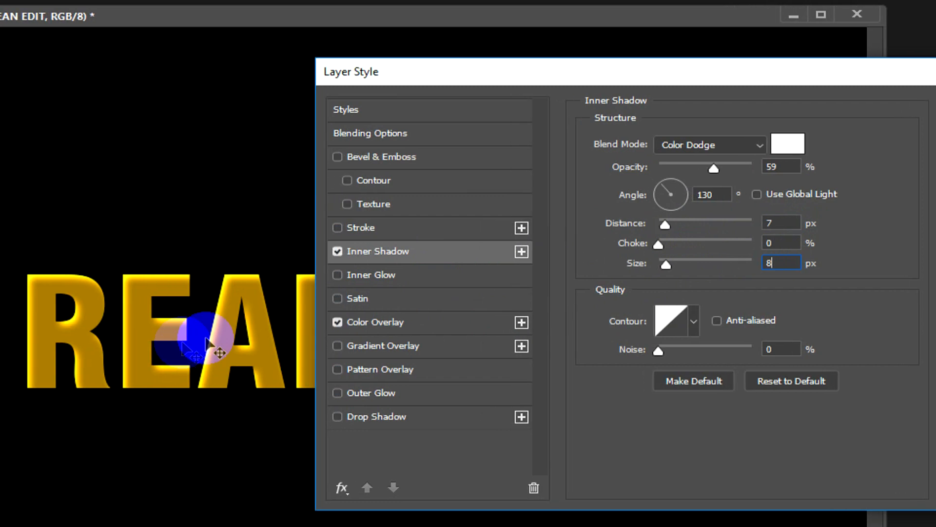
pyautogui.moveTo(668, 265); pyautogui.dragTo(610, 270)
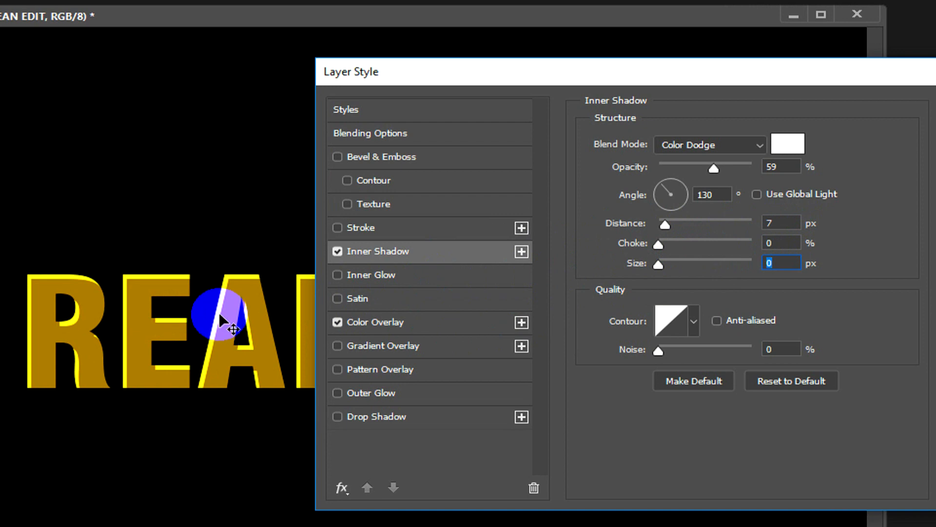
pyautogui.click(770, 262)
pyautogui.doubleClick(766, 262)
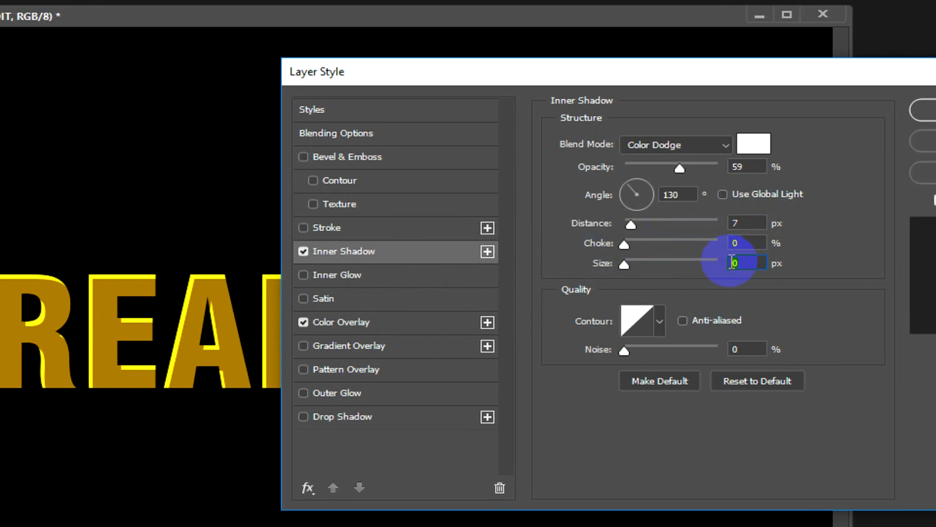
pyautogui.write('6')
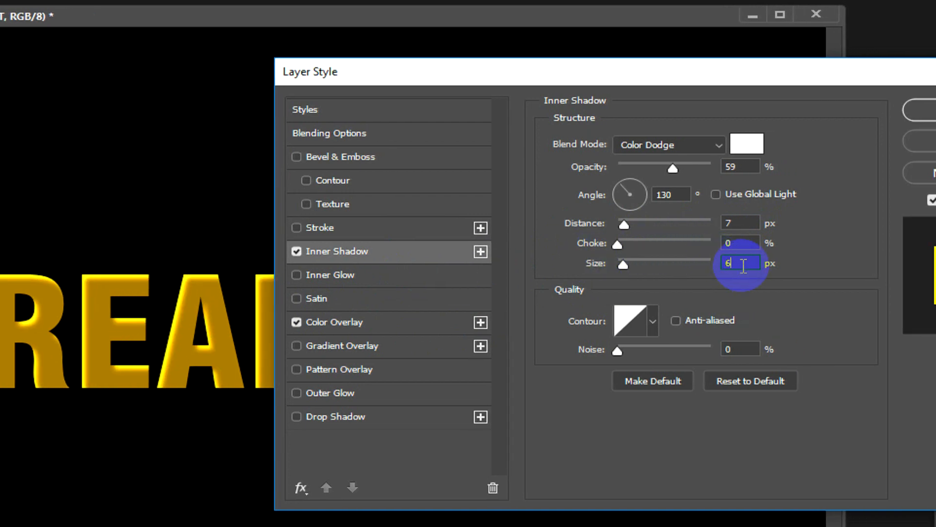
pyautogui.click(743, 243)
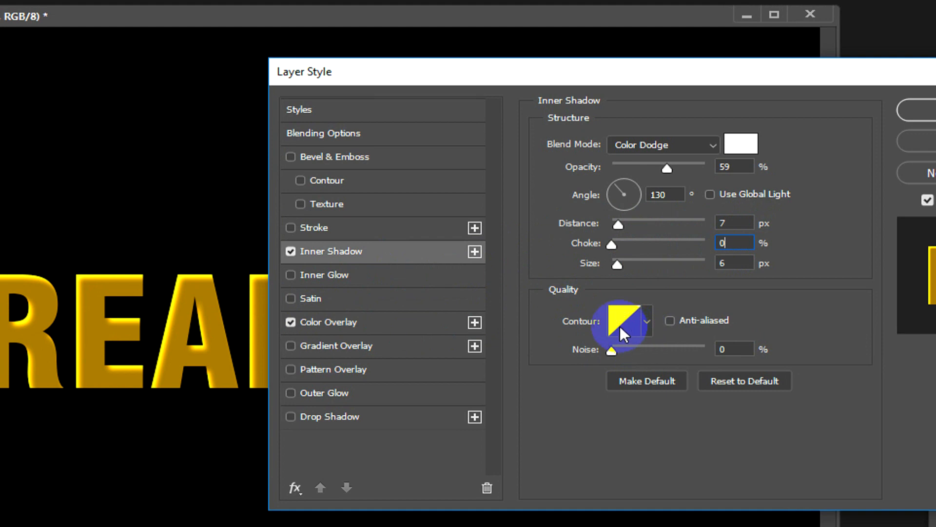
# Step: Try wavy and V-shaped contours and 99% noise on the Inner Shadow, and restore the straight diagonal contour and 0% noise
pyautogui.click(647, 321)
pyautogui.click(591, 392)
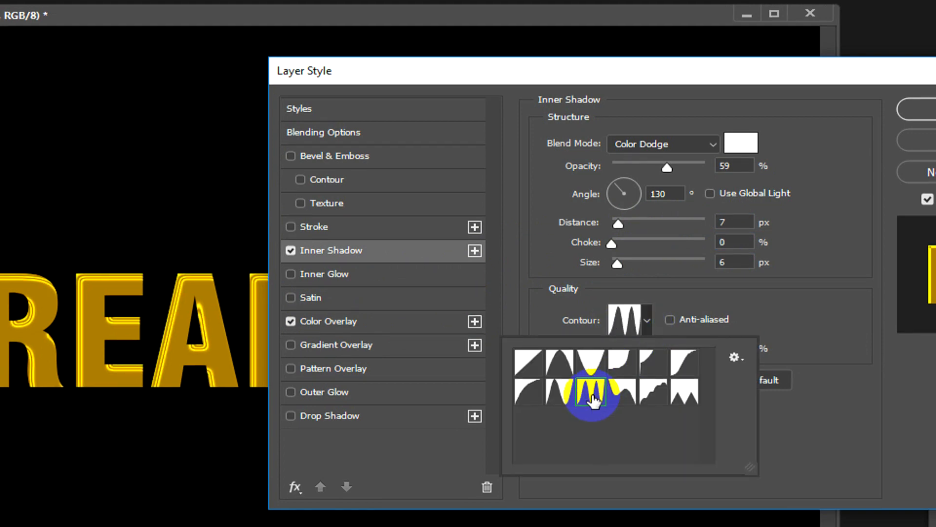
pyautogui.click(589, 367)
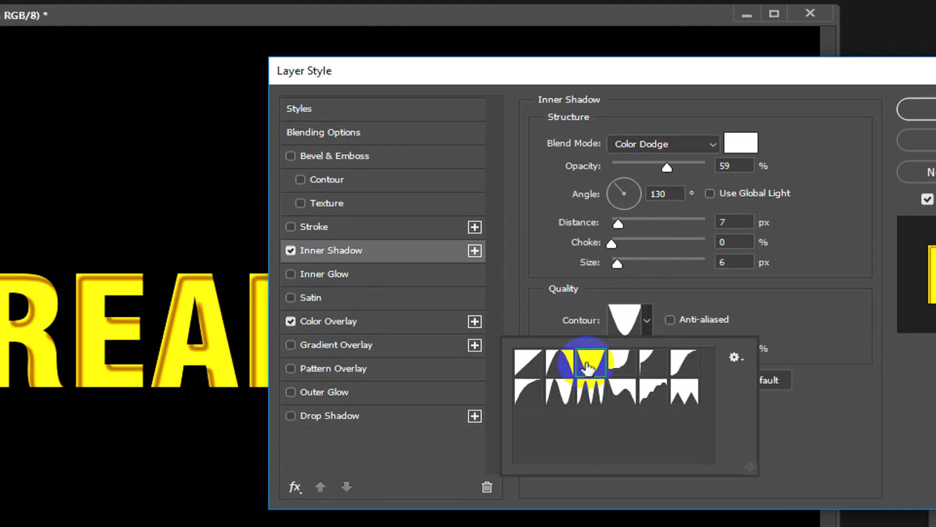
pyautogui.click(528, 362)
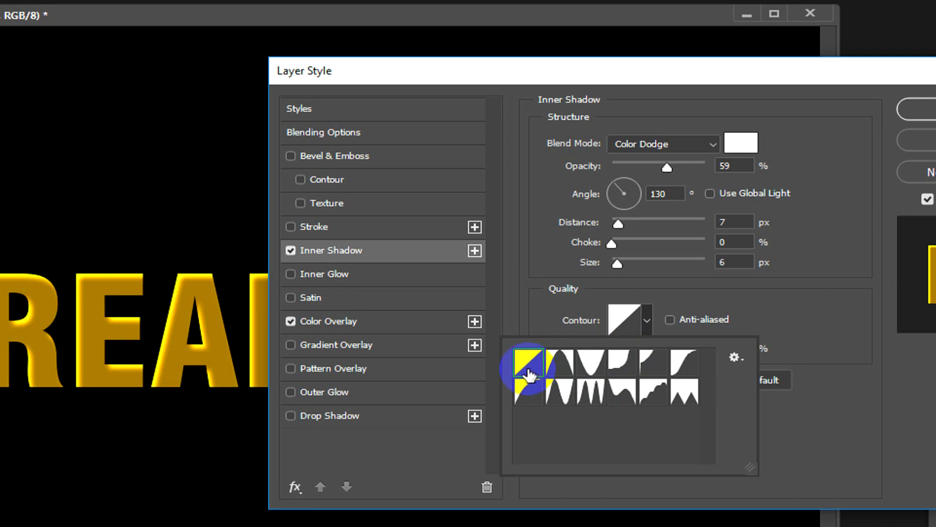
pyautogui.click(540, 309)
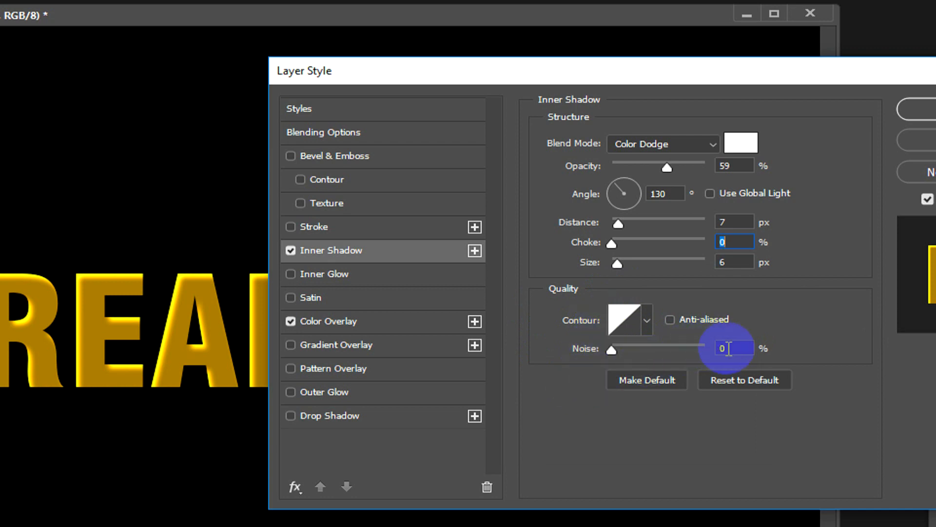
pyautogui.moveTo(611, 351); pyautogui.dragTo(705, 350)
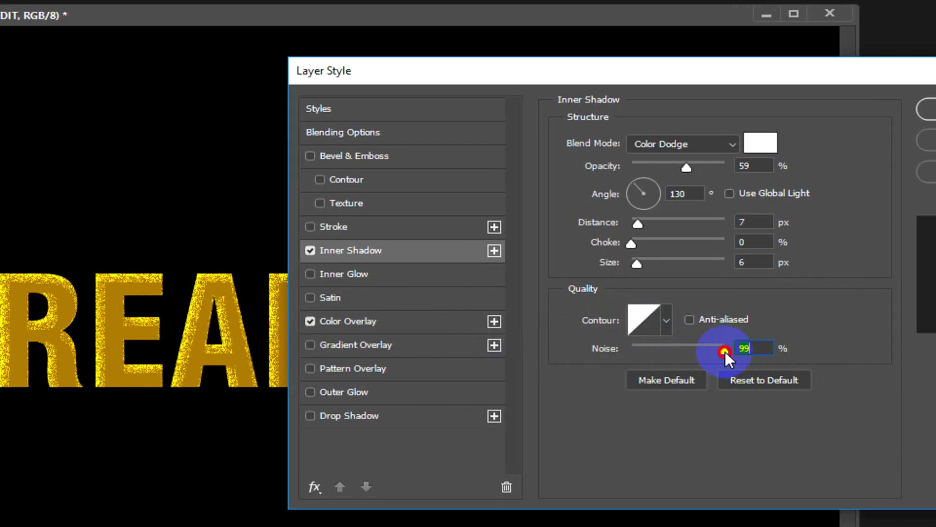
pyautogui.moveTo(725, 351); pyautogui.dragTo(613, 351)
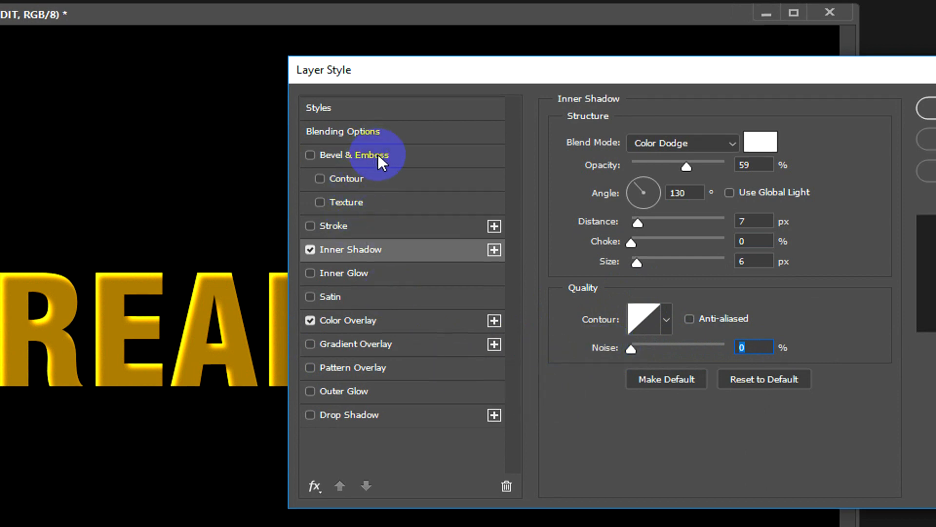
# Step: Enable the Satin effect, try Normal as its blend mode, and set the blend mode to Color Dodge
pyautogui.click(344, 299)
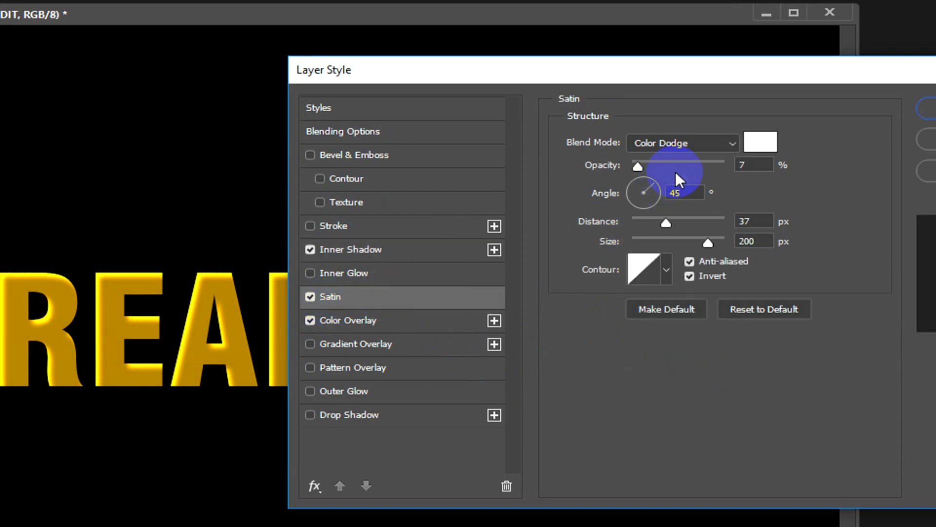
pyautogui.click(654, 145)
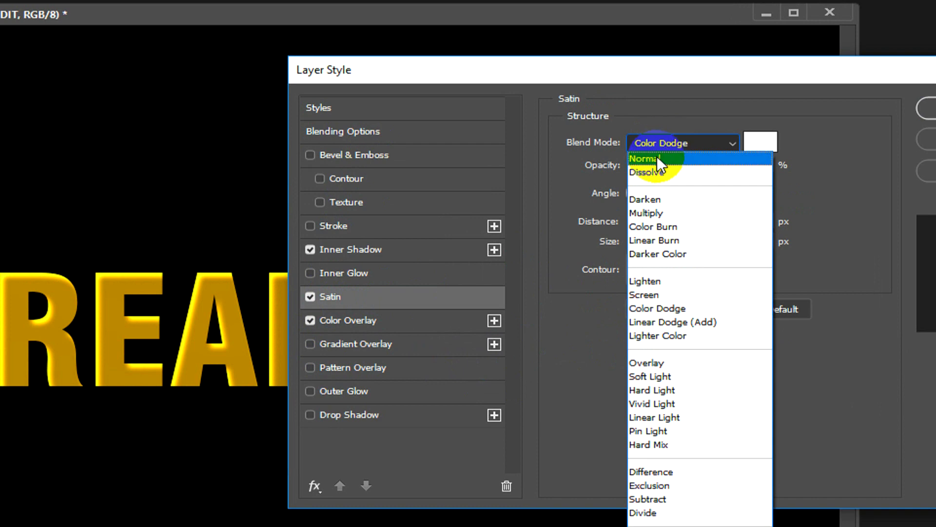
pyautogui.click(656, 155)
pyautogui.click(655, 142)
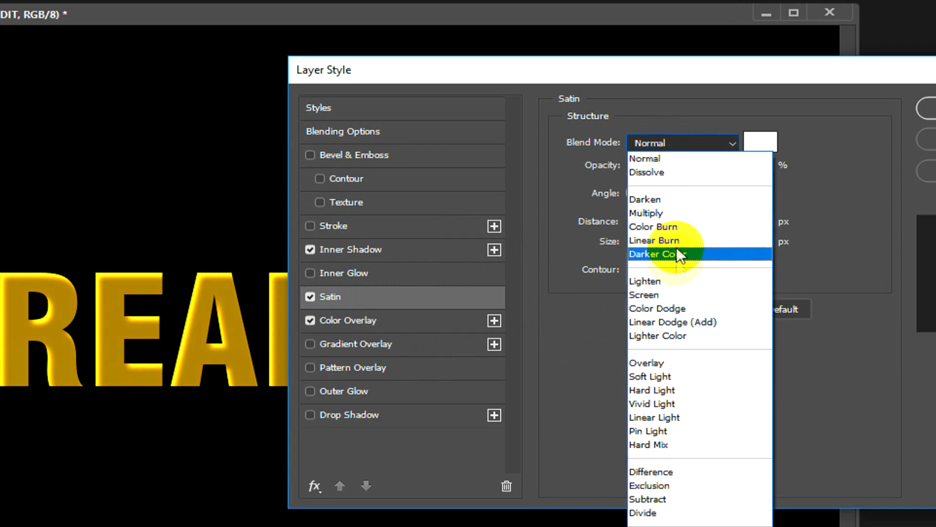
pyautogui.click(667, 309)
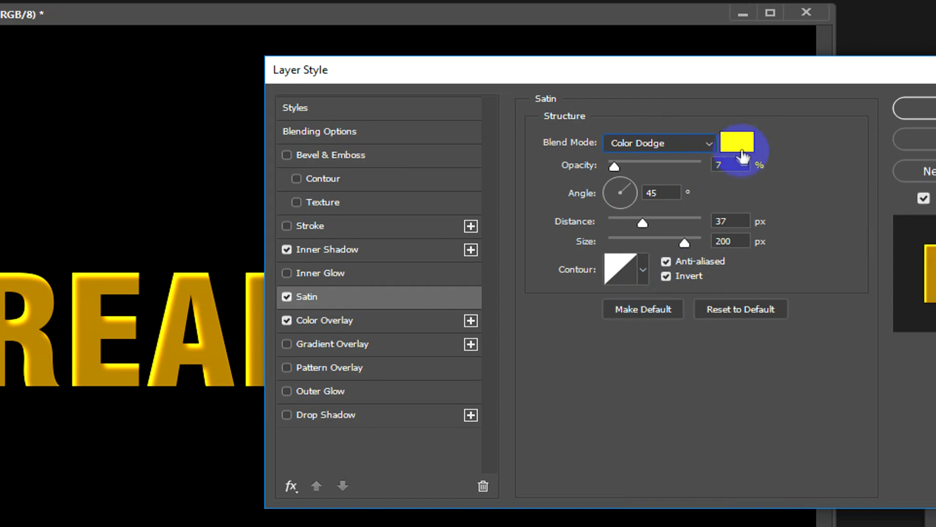
# Step: Try red and blue as the Satin color, and set the color back to white
pyautogui.click(760, 141)
pyautogui.moveTo(680, 300); pyautogui.dragTo(760, 265)
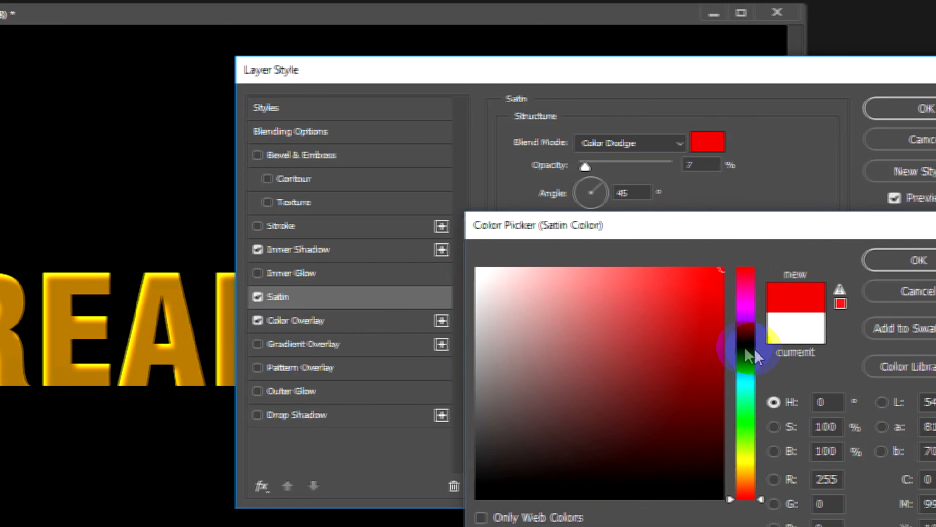
pyautogui.moveTo(754, 348); pyautogui.dragTo(738, 346)
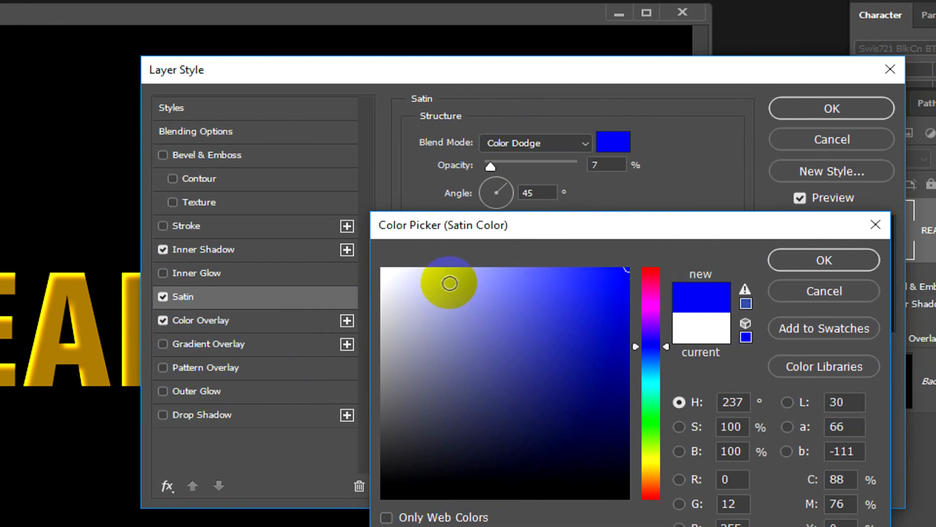
pyautogui.moveTo(555, 278); pyautogui.dragTo(458, 242)
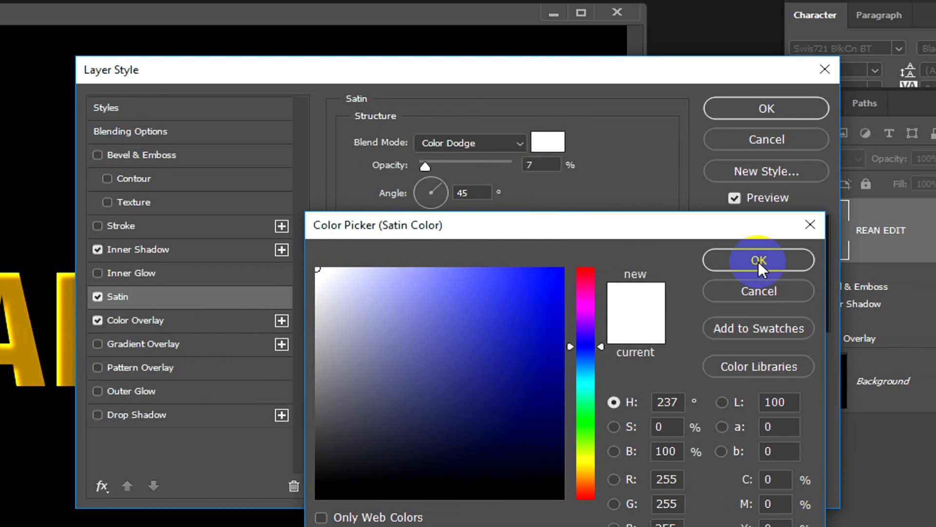
pyautogui.click(824, 260)
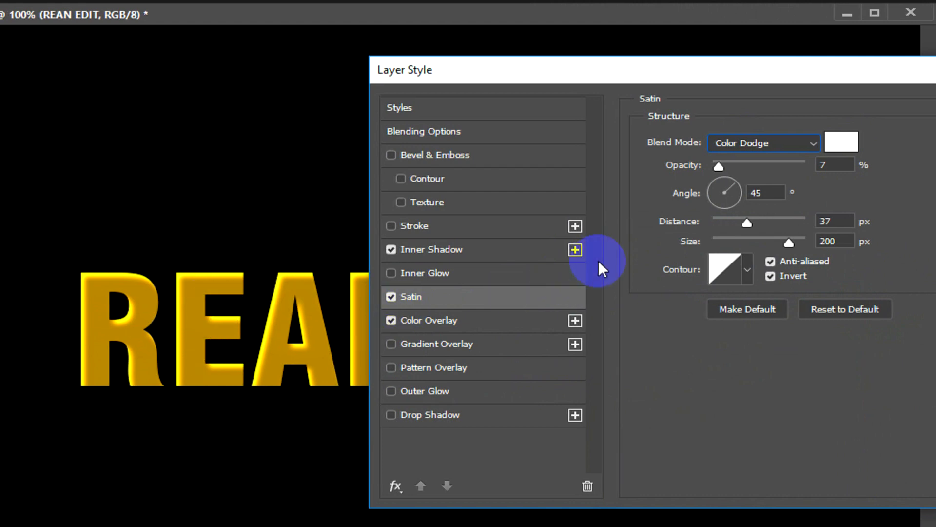
# Step: Set the Satin opacity to 8%
pyautogui.click(824, 165)
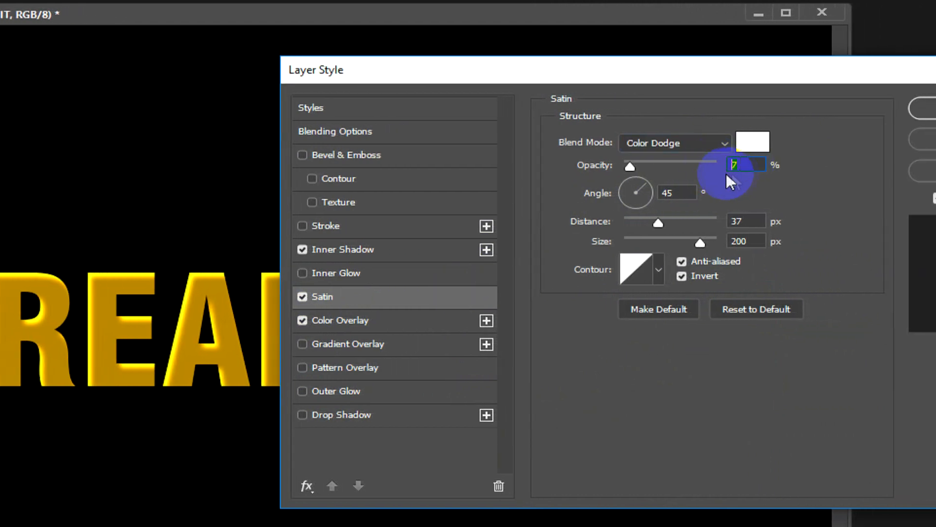
pyautogui.moveTo(637, 166)
pyautogui.mouseDown()
pyautogui.moveTo(700, 171)
pyautogui.moveTo(633, 173)
pyautogui.mouseUp()
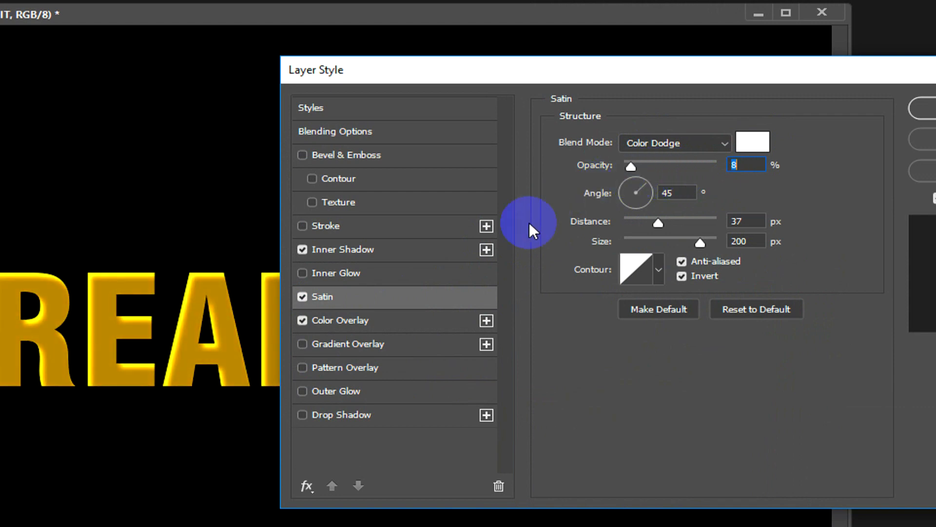
pyautogui.click(743, 221)
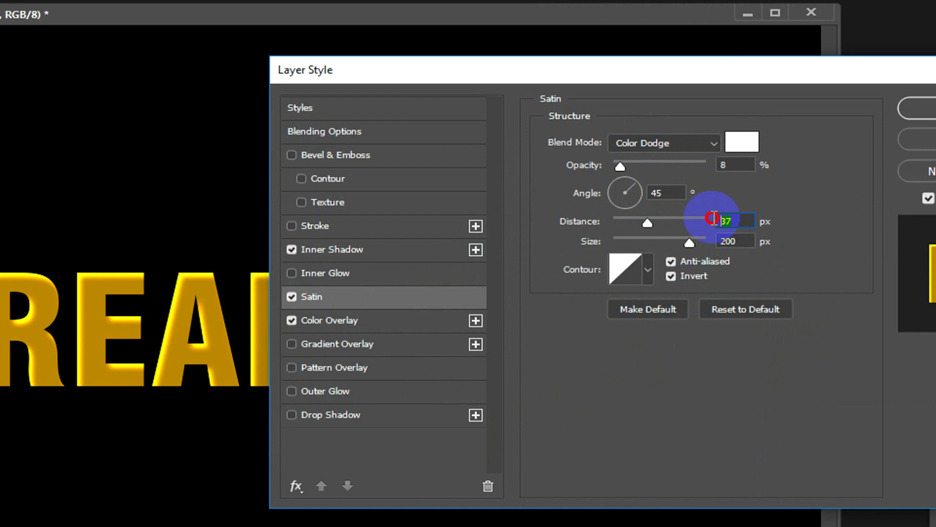
# Step: Try Satin sizes of 250 px and 0 px, and set the size back to 200 px
pyautogui.click(716, 242)
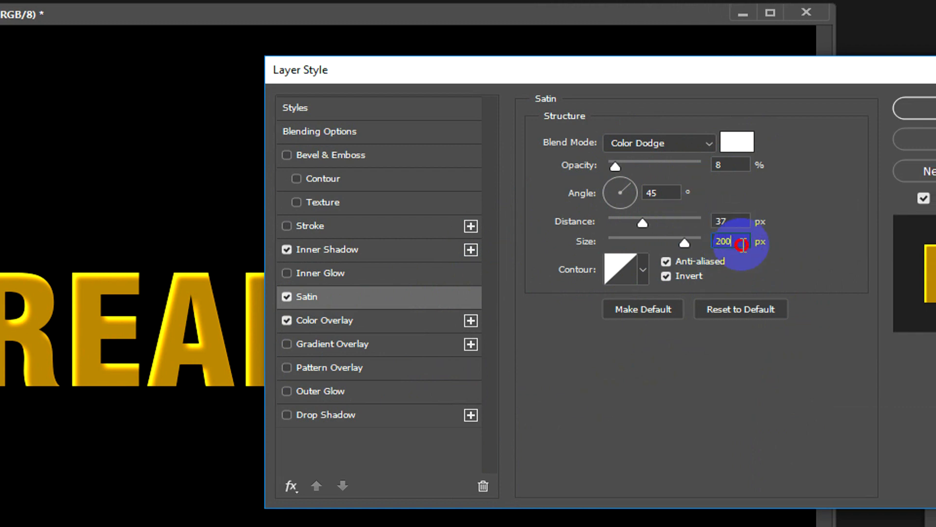
pyautogui.click(740, 243)
pyautogui.moveTo(738, 243); pyautogui.dragTo(706, 242)
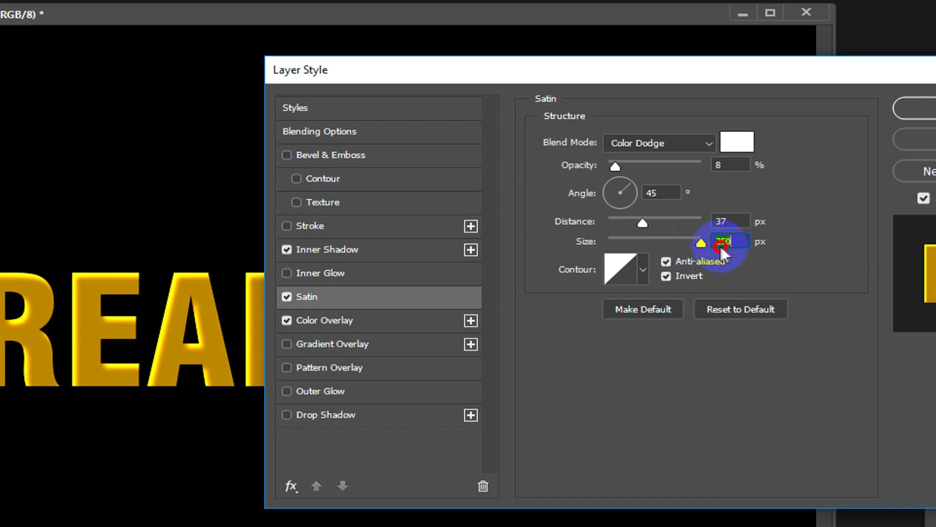
pyautogui.moveTo(712, 246); pyautogui.dragTo(514, 256)
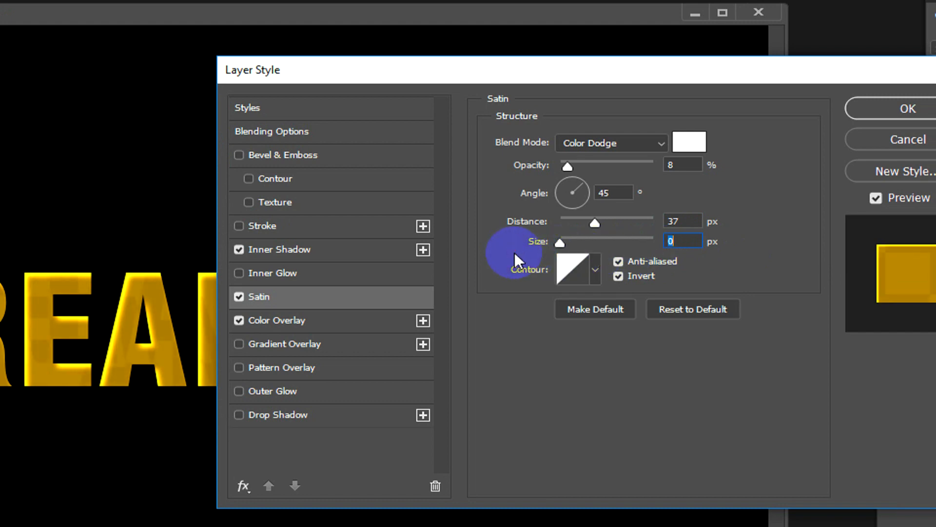
pyautogui.write('200')
# Step: Try a Satin distance of 41 px, and set the distance to 35 px
pyautogui.click(692, 221)
pyautogui.moveTo(600, 224)
pyautogui.mouseDown()
pyautogui.moveTo(617, 224)
pyautogui.moveTo(601, 224)
pyautogui.mouseUp()
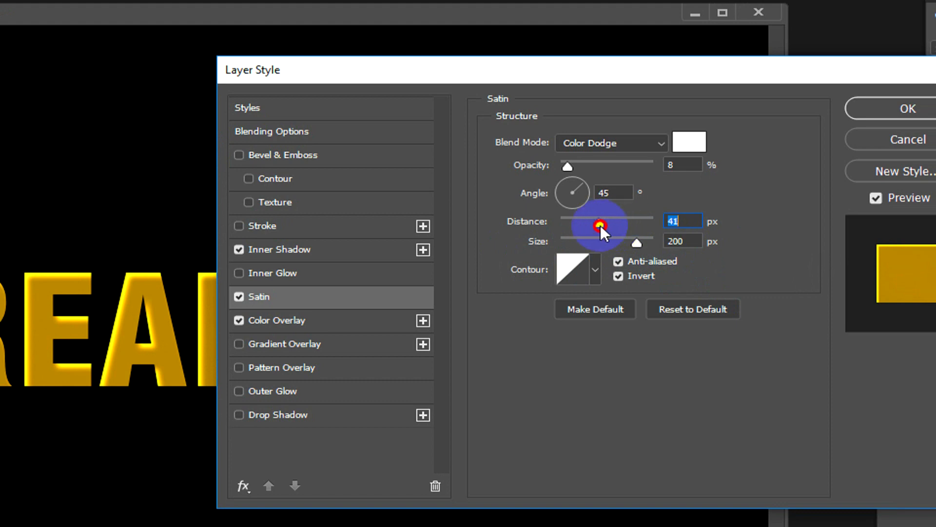
pyautogui.write('35')
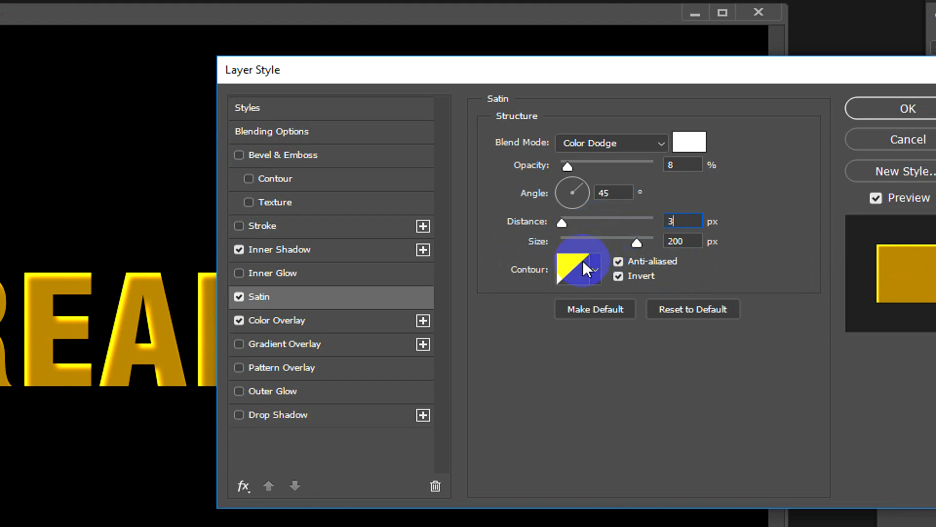
pyautogui.click(686, 242)
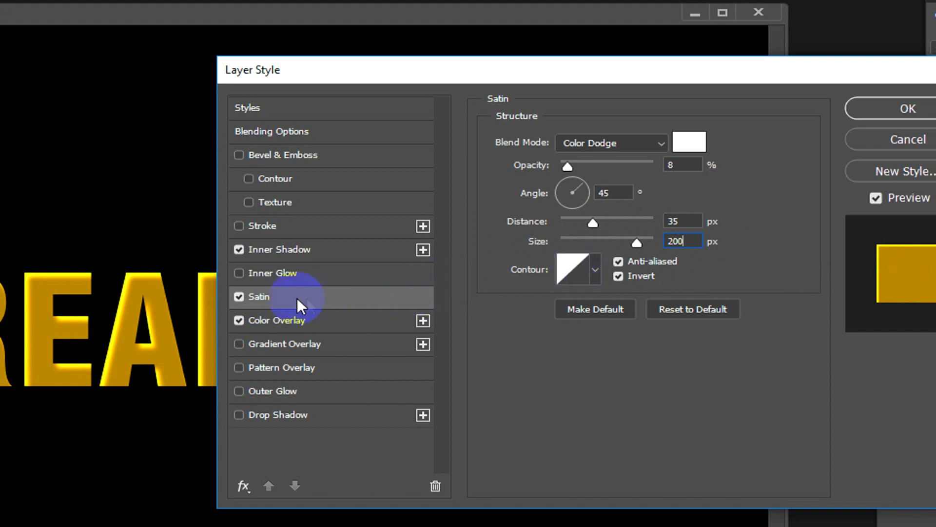
# Step: Enable Bevel & Emboss on the text with the Inner Bevel style
pyautogui.click(279, 153)
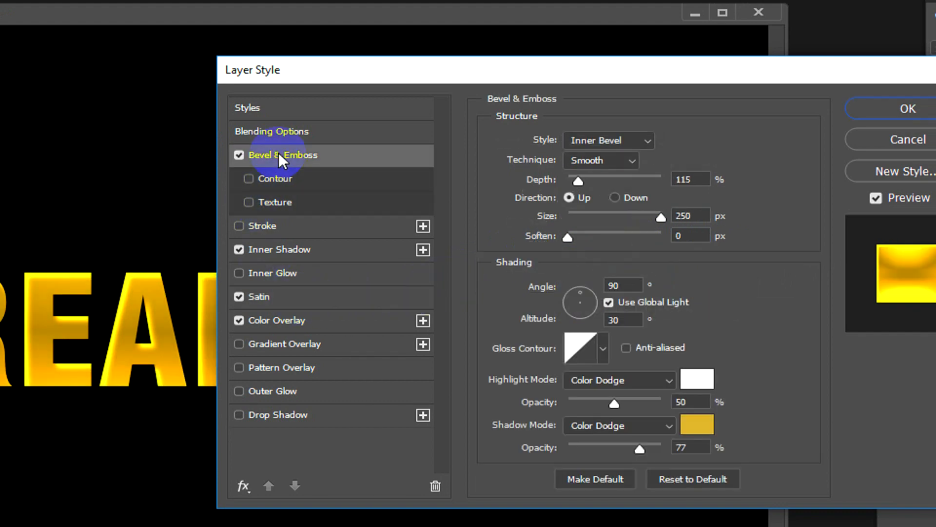
pyautogui.click(589, 142)
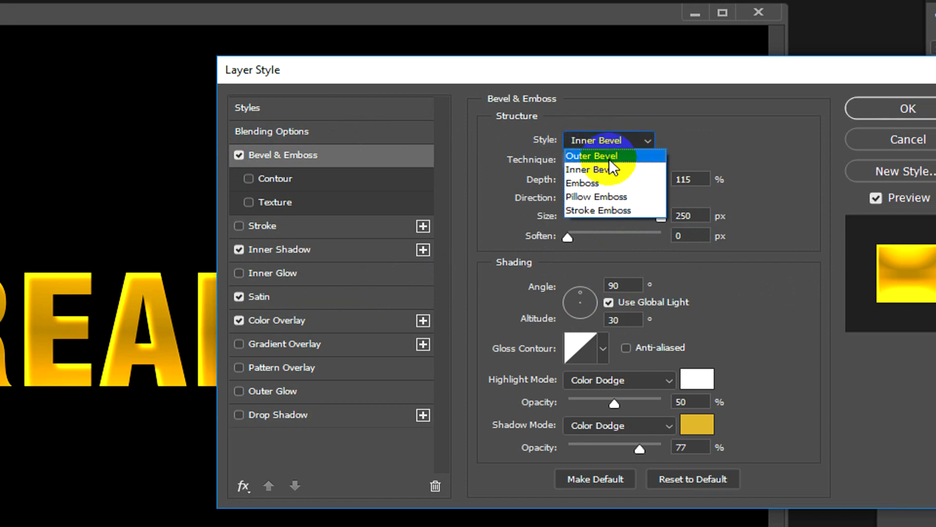
pyautogui.click(607, 166)
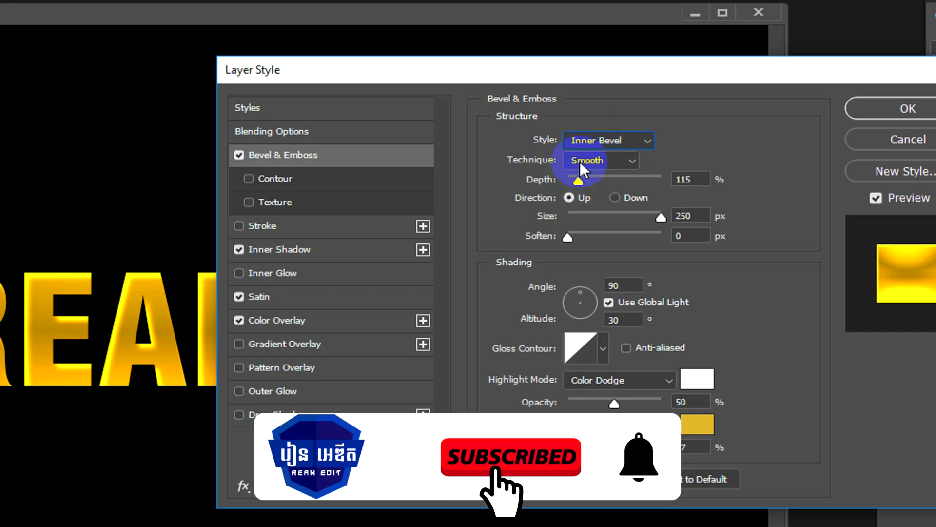
# Step: Try the Chisel Soft technique for the bevel, and restore the Smooth technique
pyautogui.click(609, 163)
pyautogui.click(606, 202)
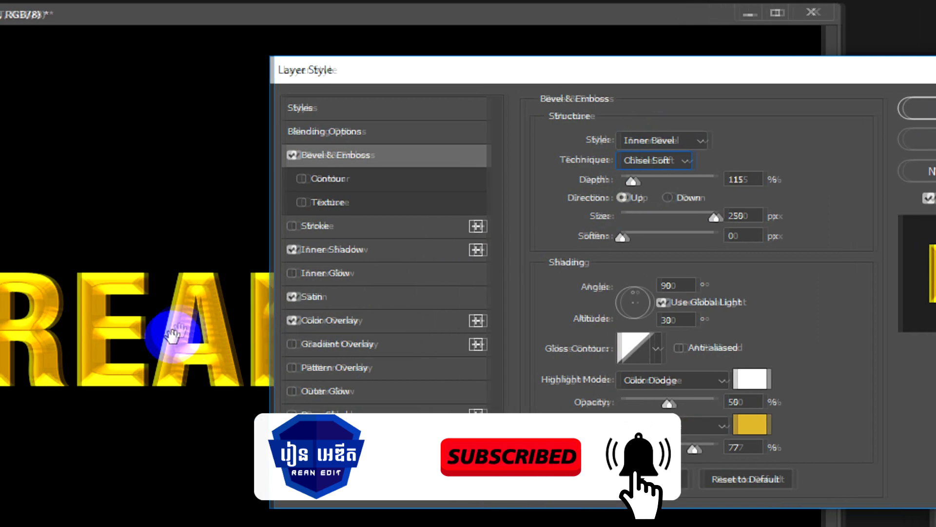
pyautogui.click(648, 160)
pyautogui.click(647, 177)
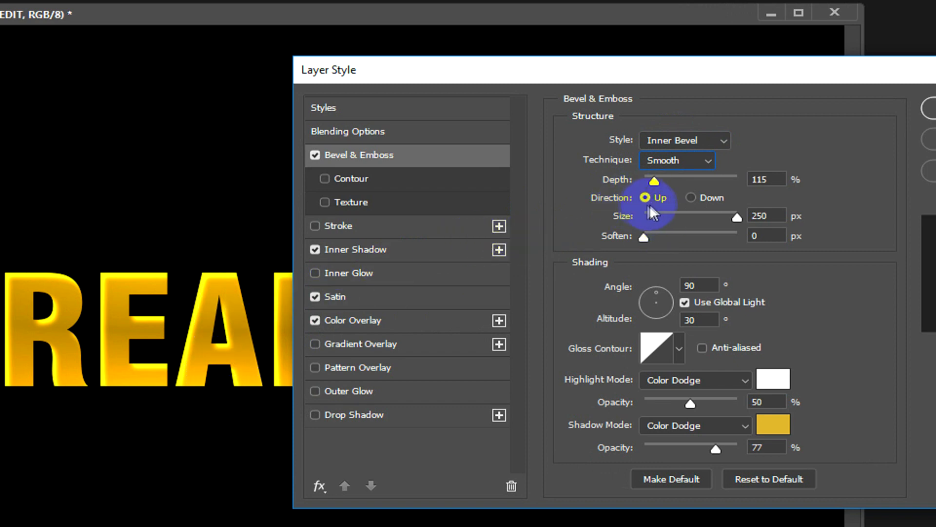
# Step: Set the bevel depth to 105%, keeping the size at 250 px and soften at 0 px
pyautogui.doubleClick(756, 179)
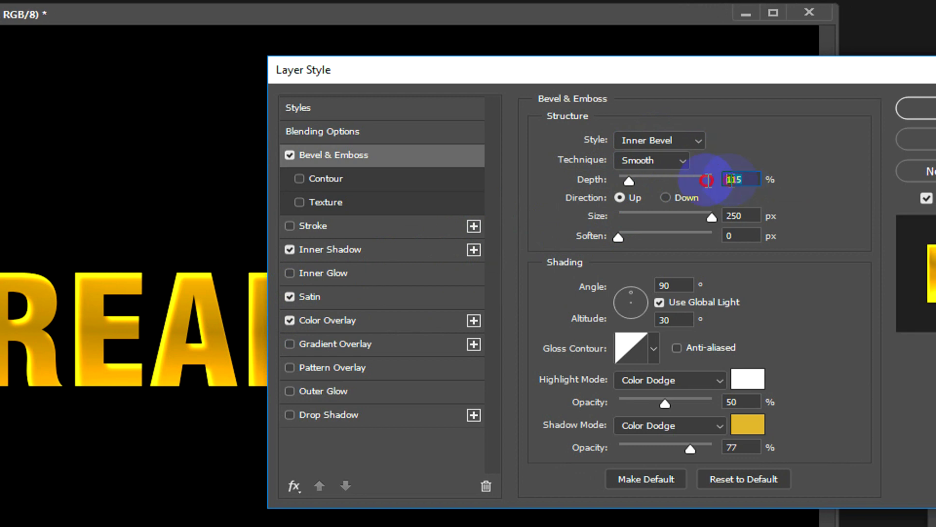
pyautogui.moveTo(630, 183)
pyautogui.mouseDown()
pyautogui.moveTo(677, 184)
pyautogui.moveTo(630, 185)
pyautogui.mouseUp()
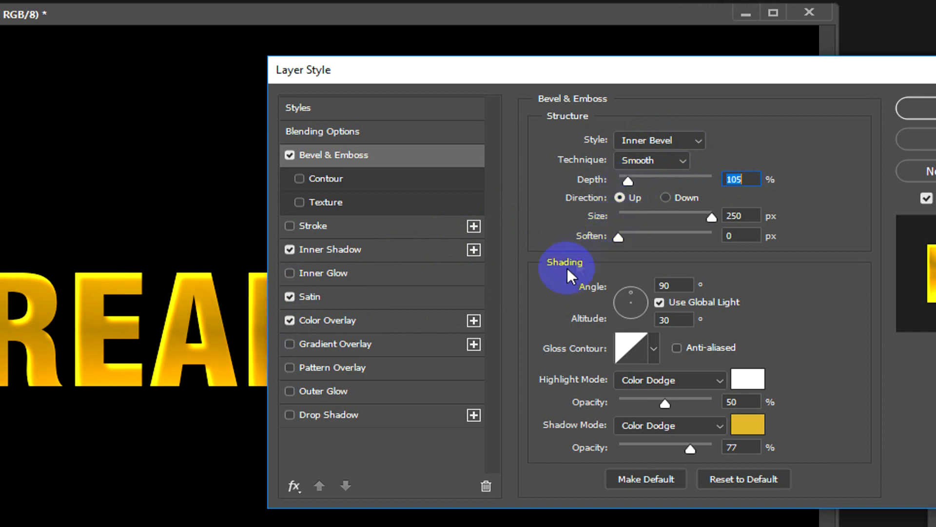
pyautogui.click(711, 218)
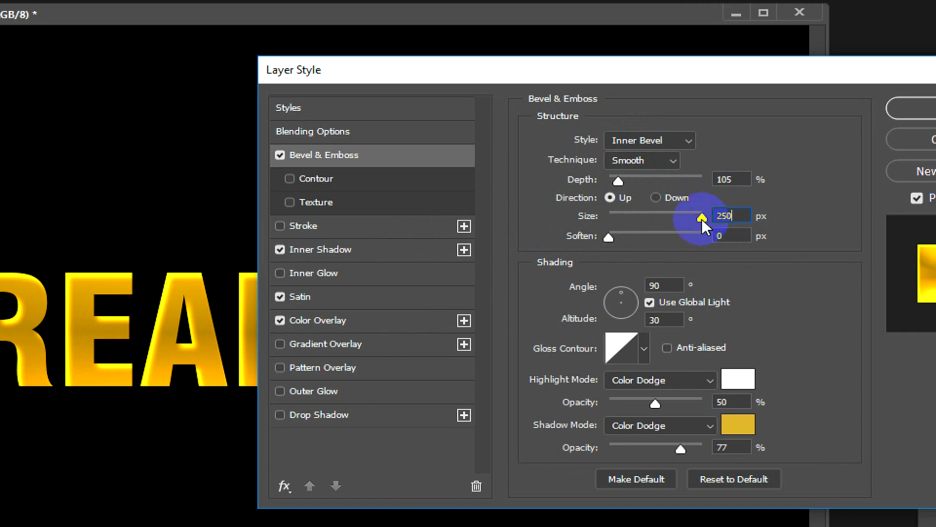
pyautogui.moveTo(701, 219); pyautogui.dragTo(739, 233)
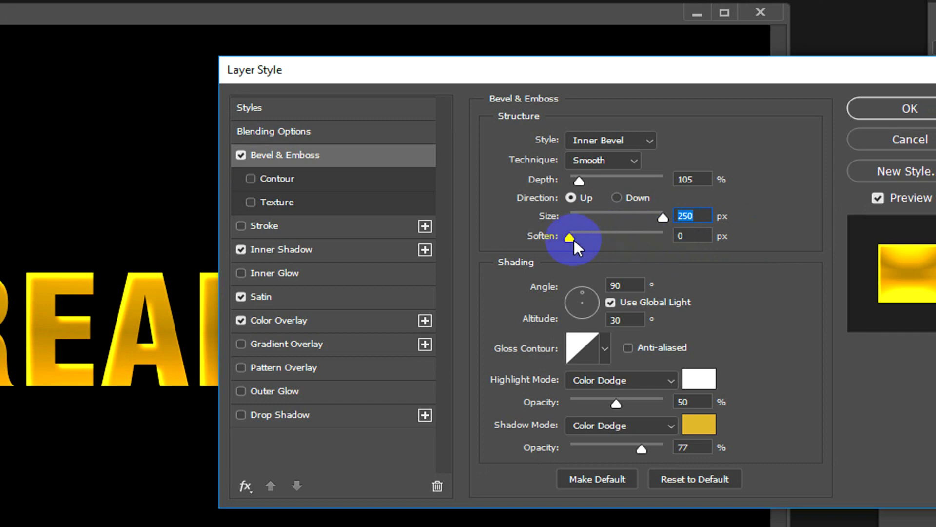
pyautogui.moveTo(572, 239); pyautogui.dragTo(547, 238)
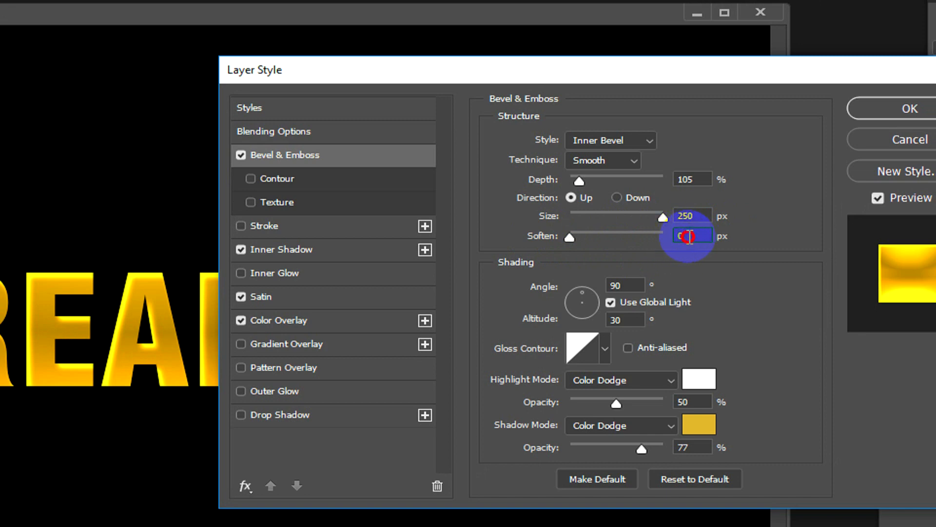
# Step: Turn off Use Global Light for the bevel shading, keeping the angle at 90° and the altitude at 30°
pyautogui.click(615, 285)
pyautogui.click(572, 283)
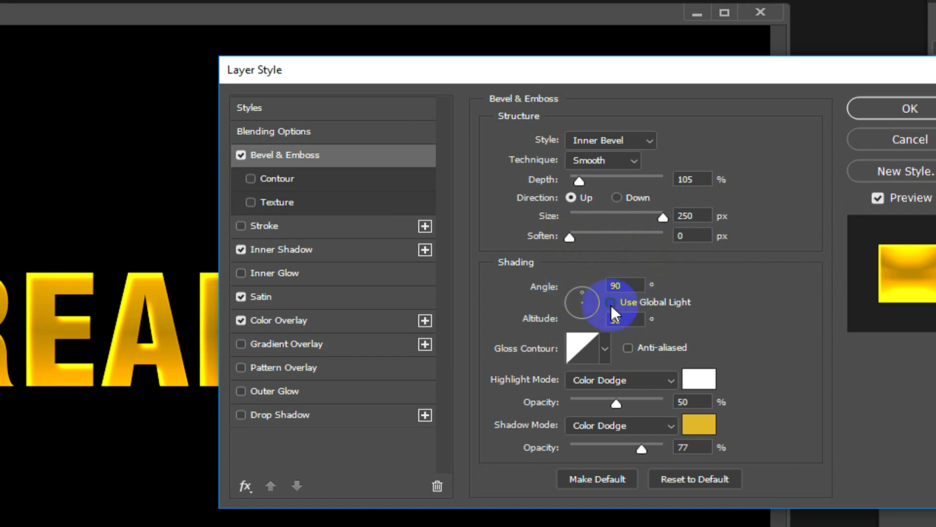
pyautogui.click(635, 317)
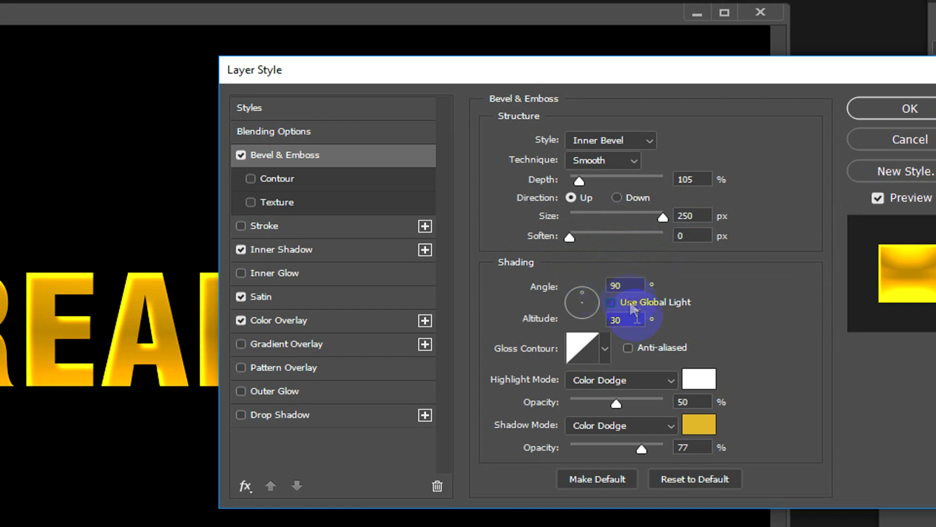
pyautogui.click(634, 320)
pyautogui.moveTo(634, 321); pyautogui.dragTo(599, 327)
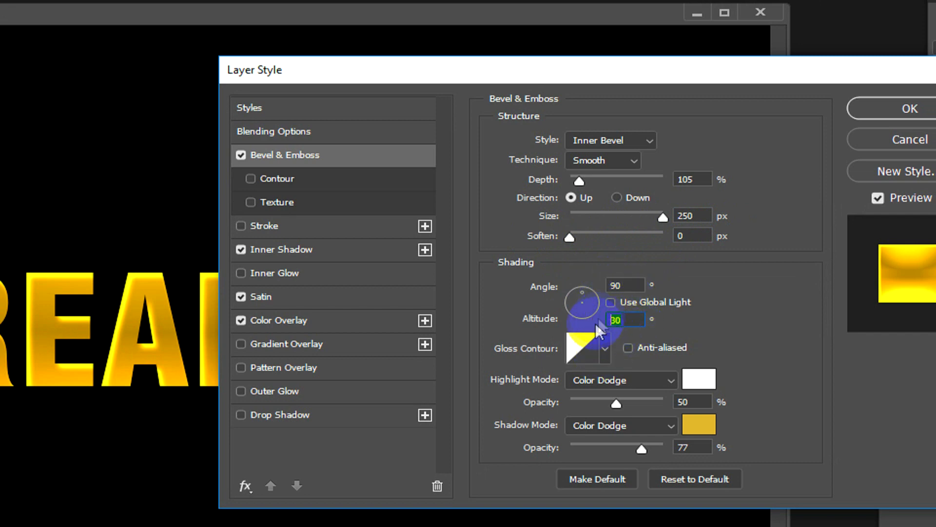
# Step: Try a gloss contour with multiple peaks on the bevel, and restore the straight diagonal contour
pyautogui.click(606, 348)
pyautogui.click(551, 421)
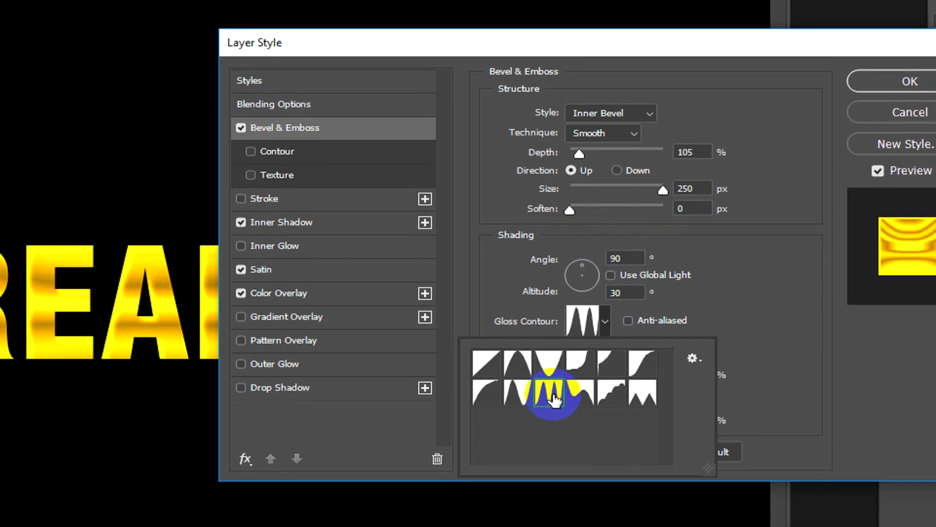
pyautogui.click(484, 364)
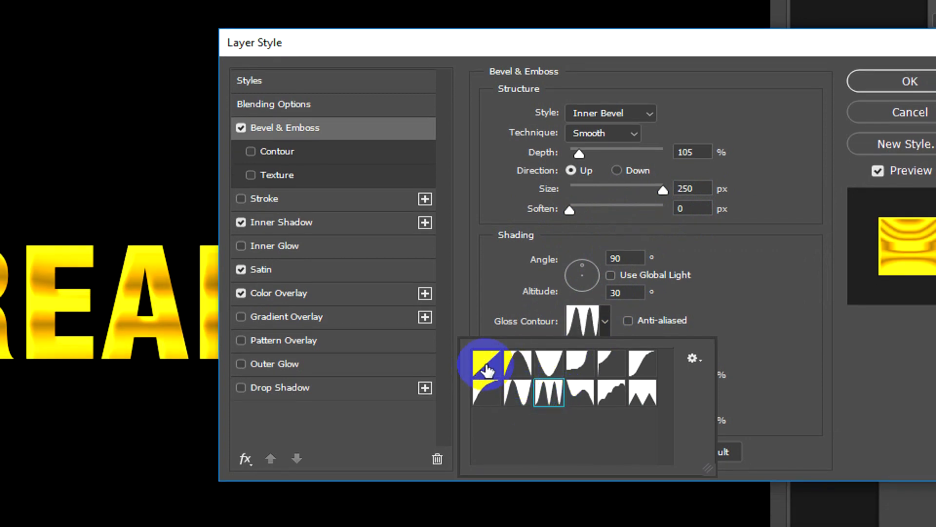
pyautogui.click(505, 308)
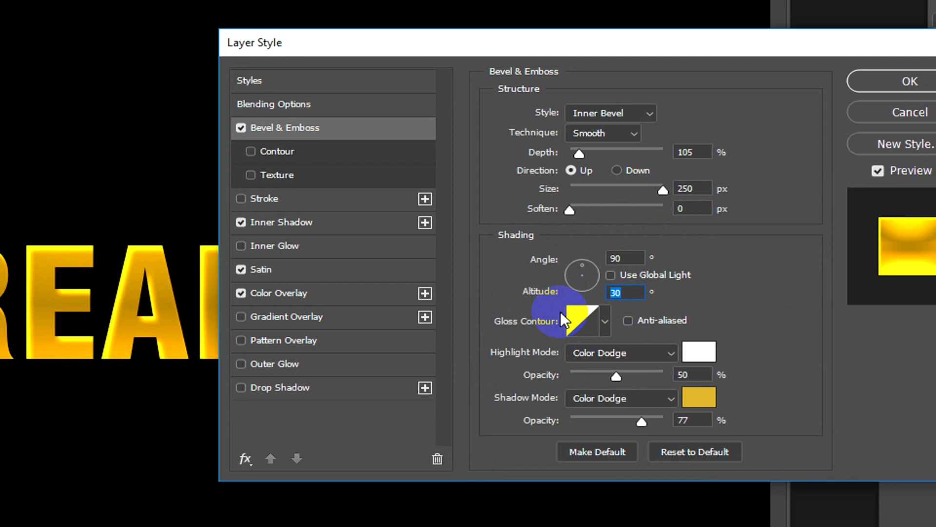
# Step: Try the Normal highlight mode for the bevel, and restore Color Dodge
pyautogui.click(599, 356)
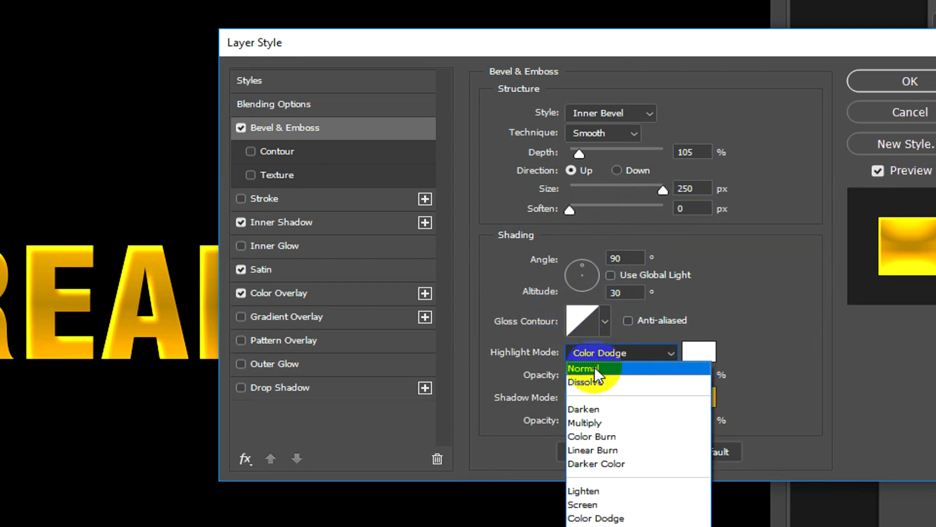
pyautogui.click(595, 363)
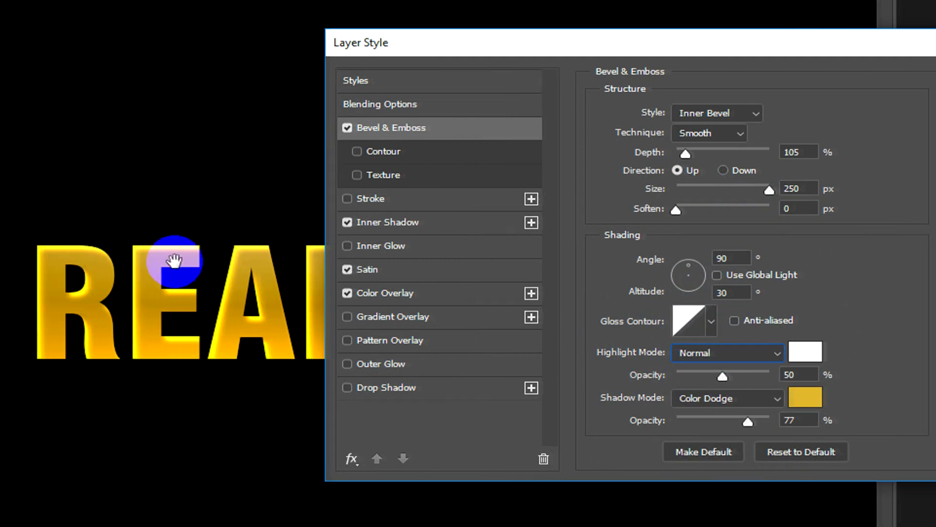
pyautogui.click(748, 350)
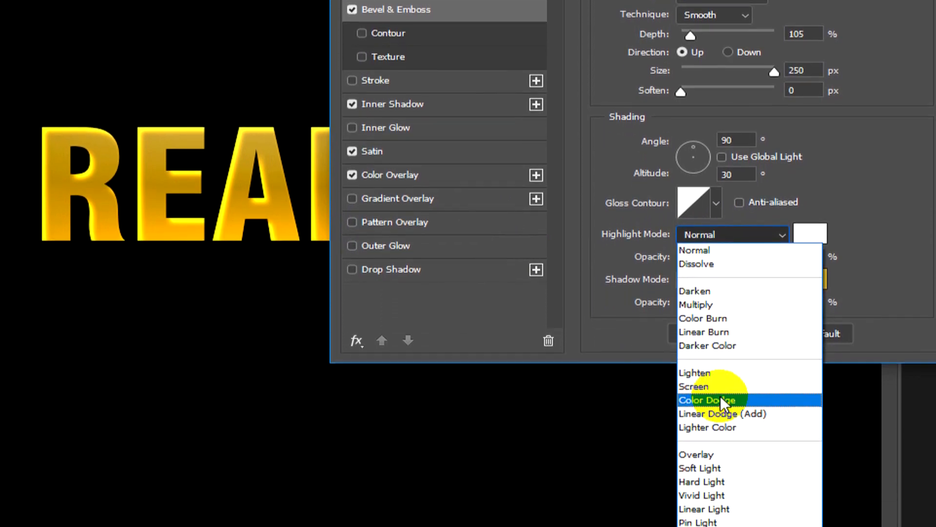
pyautogui.click(726, 458)
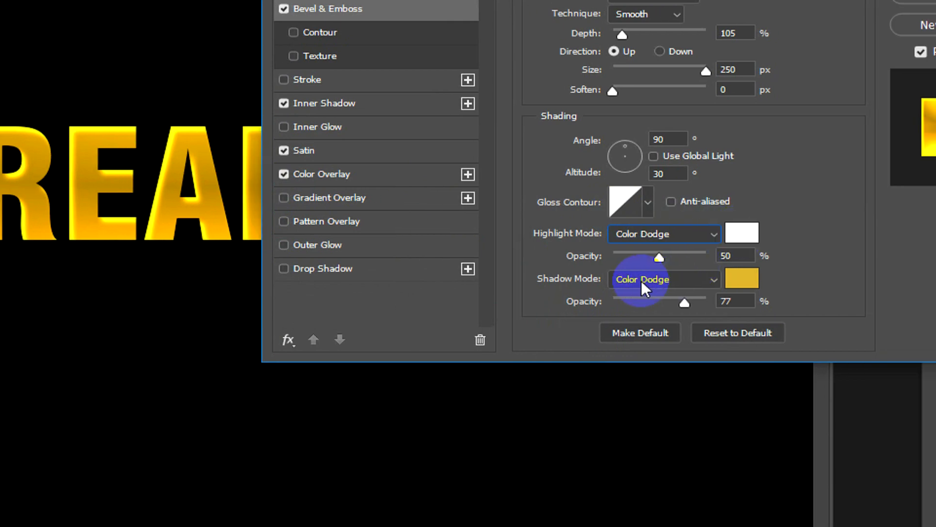
# Step: Set the bevel highlight opacity to 57%, and check the shadow color's hex code, keeping it at d3ae36
pyautogui.moveTo(658, 257)
pyautogui.mouseDown()
pyautogui.moveTo(739, 256)
pyautogui.moveTo(668, 253)
pyautogui.mouseUp()
pyautogui.click(740, 282)
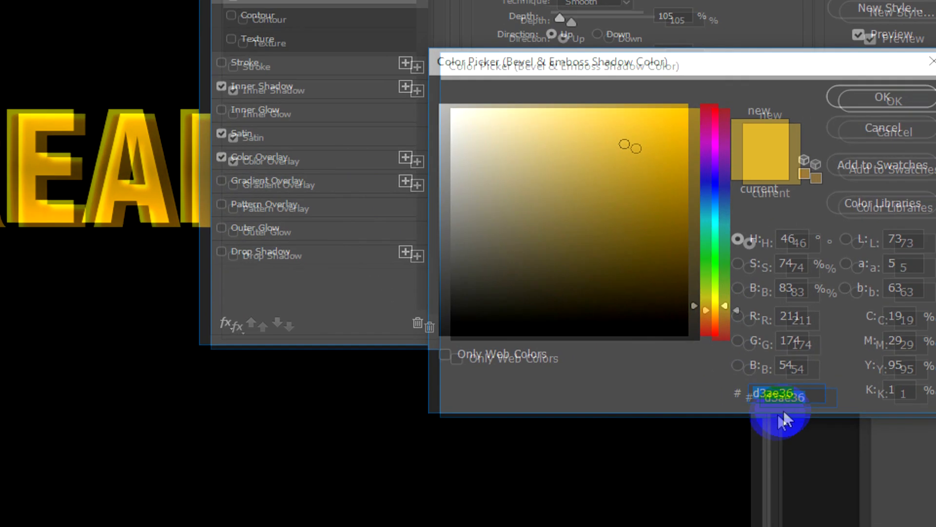
pyautogui.click(800, 393)
pyautogui.moveTo(811, 396); pyautogui.dragTo(719, 393)
pyautogui.click(723, 388)
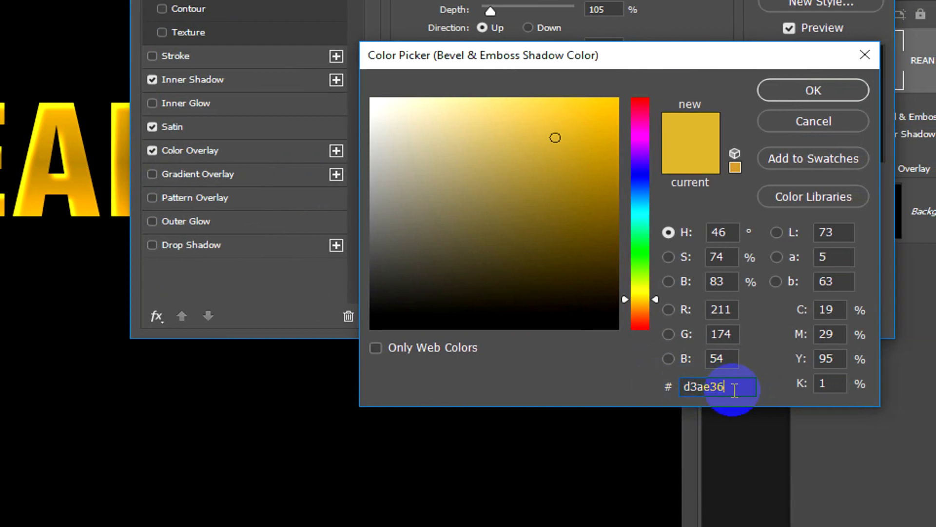
pyautogui.click(737, 377)
pyautogui.moveTo(737, 376); pyautogui.dragTo(661, 377)
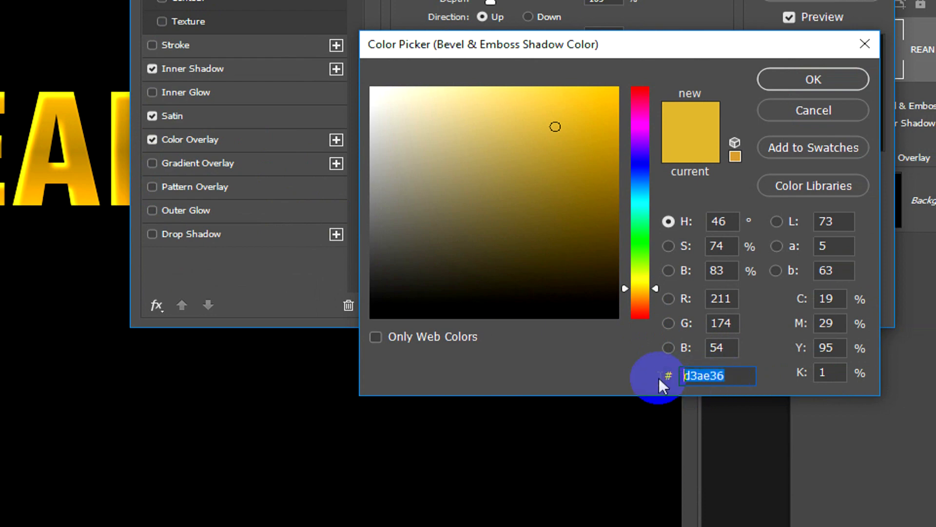
pyautogui.click(745, 378)
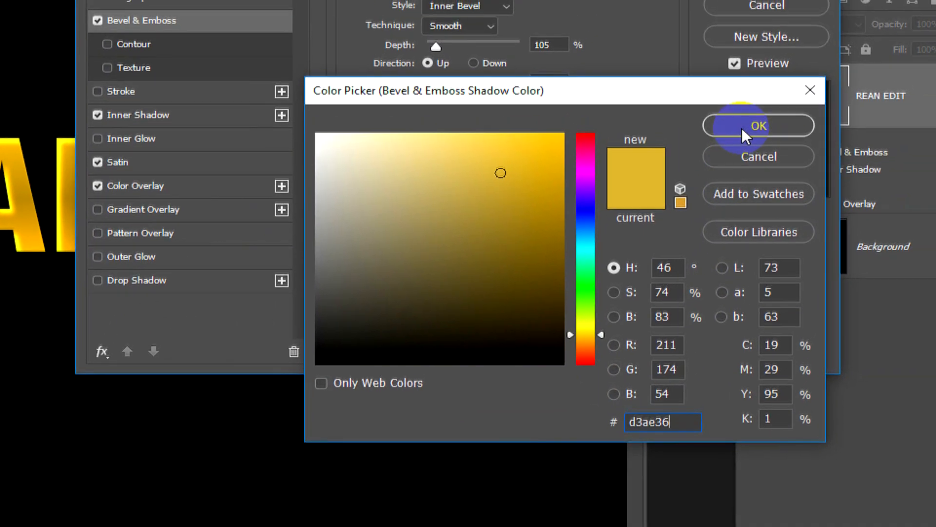
pyautogui.click(793, 81)
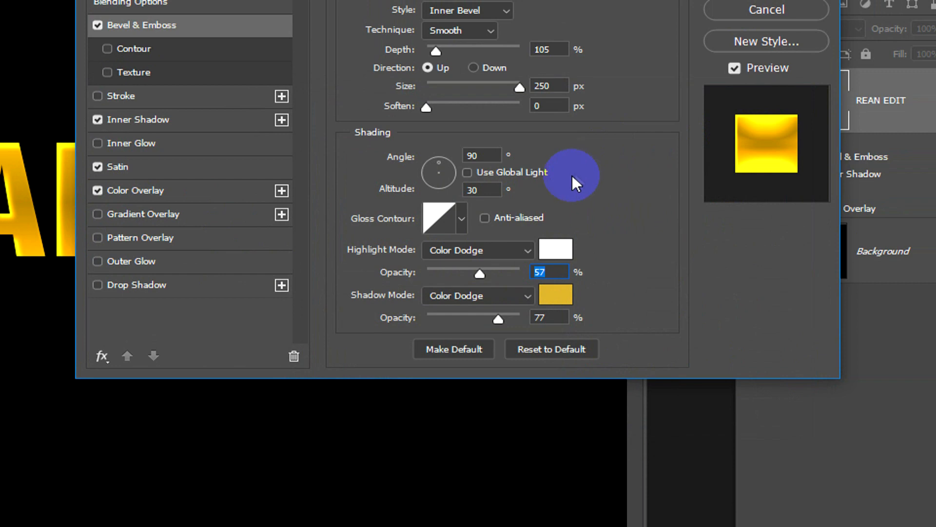
# Step: Set the bevel shadow opacity to 54%, after trying 0%, and apply the layer style to the text
pyautogui.click(497, 320)
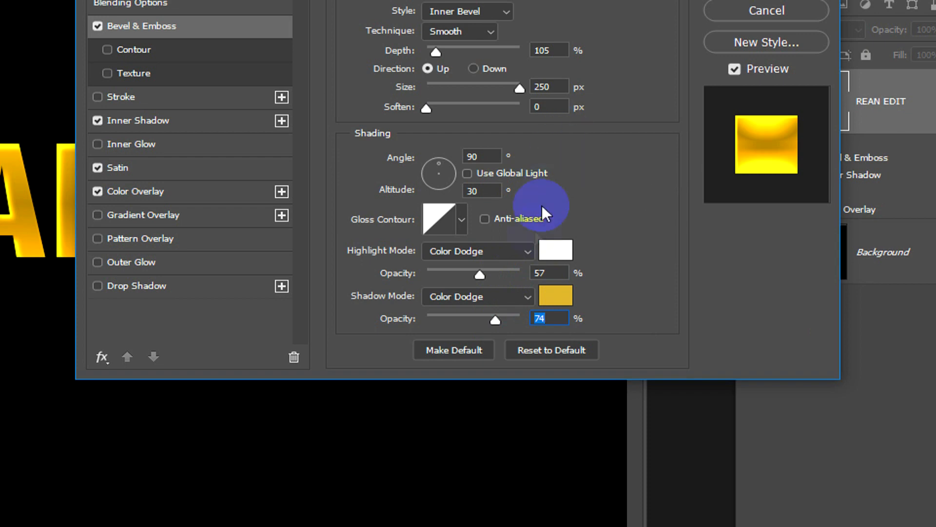
pyautogui.moveTo(499, 321); pyautogui.dragTo(379, 320)
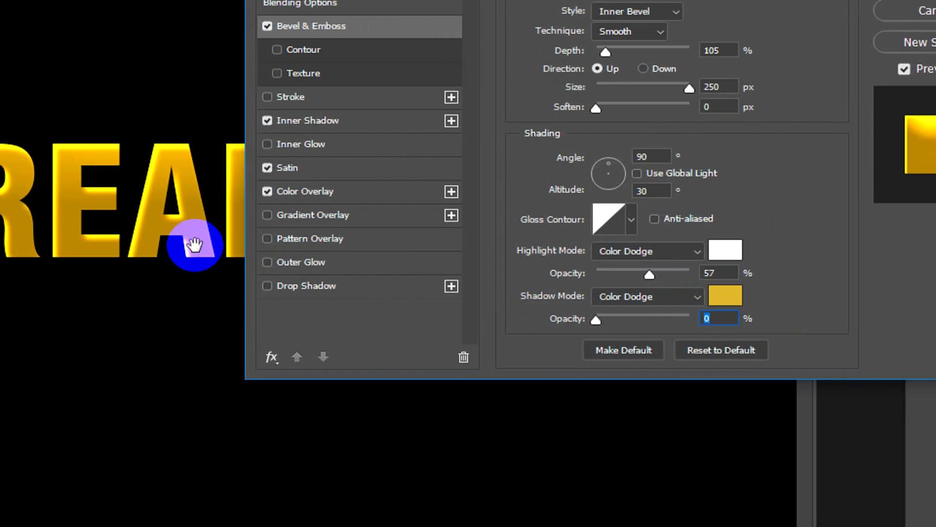
pyautogui.moveTo(595, 320); pyautogui.dragTo(647, 317)
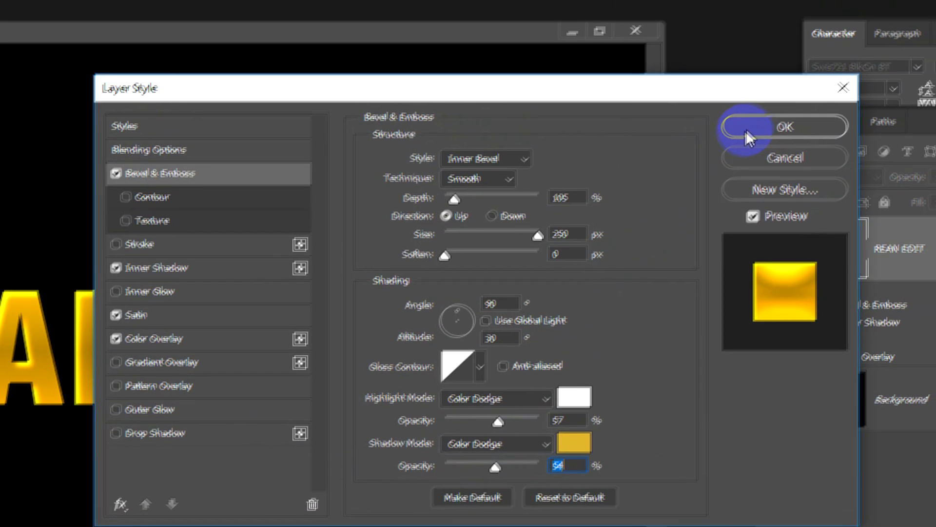
pyautogui.click(741, 132)
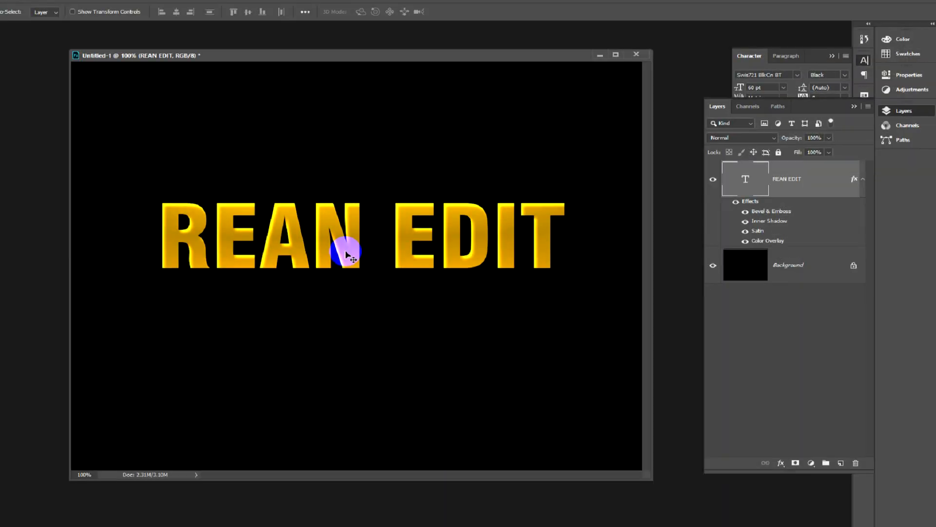
# Step: Reposition the gold REAN EDIT text slightly near the middle of the black canvas
pyautogui.moveTo(196, 381); pyautogui.dragTo(197, 421)
pyautogui.moveTo(372, 252); pyautogui.dragTo(371, 250)
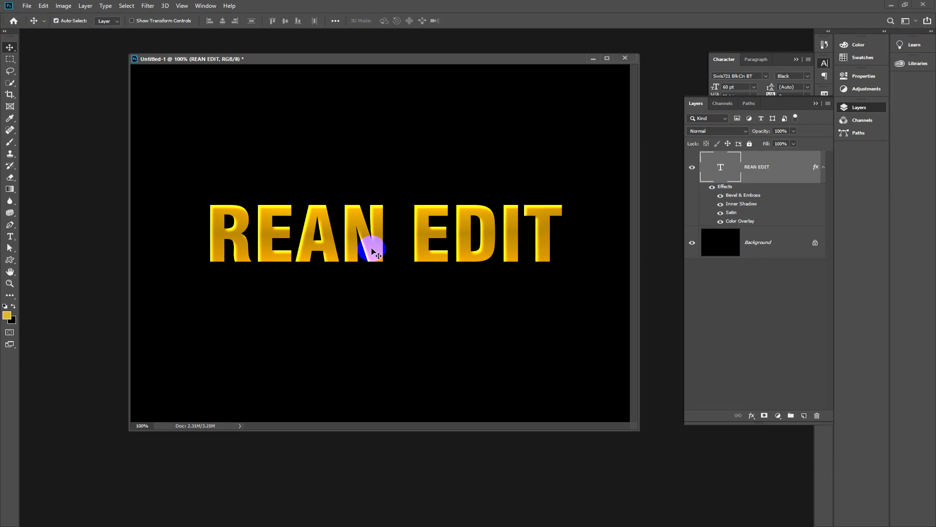
pyautogui.moveTo(372, 250); pyautogui.dragTo(365, 256)
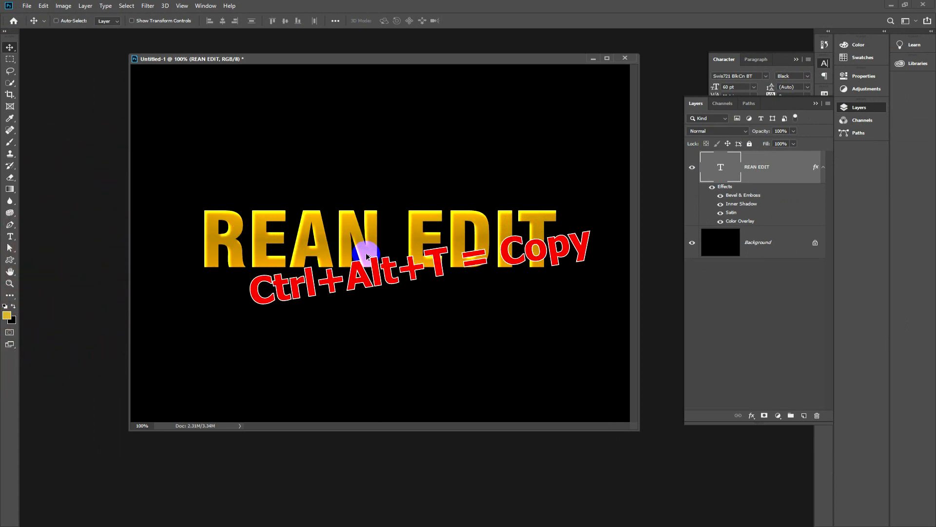
# Step: Duplicate the text layer with Free Transform, offsetting the copy 1 px right and 1 px up
pyautogui.hotkey('ctrl', 'alt', 't')
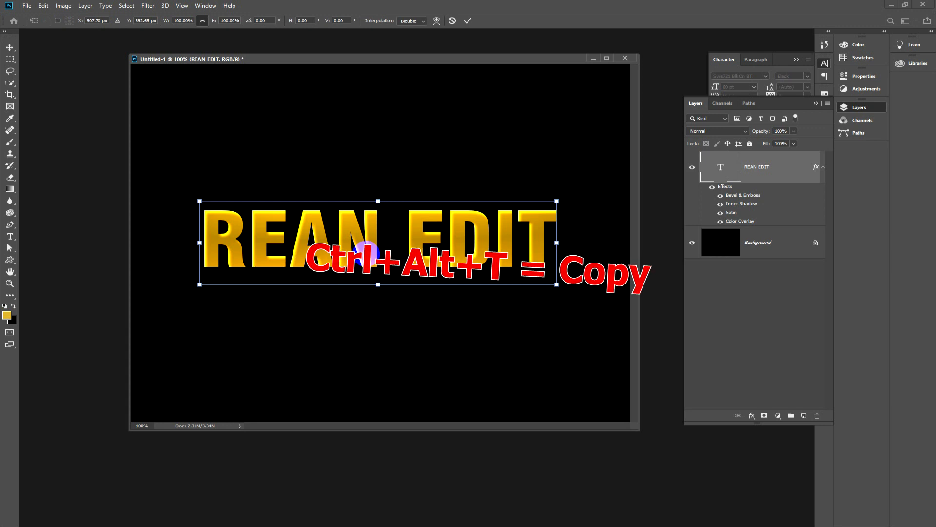
pyautogui.press('Right')
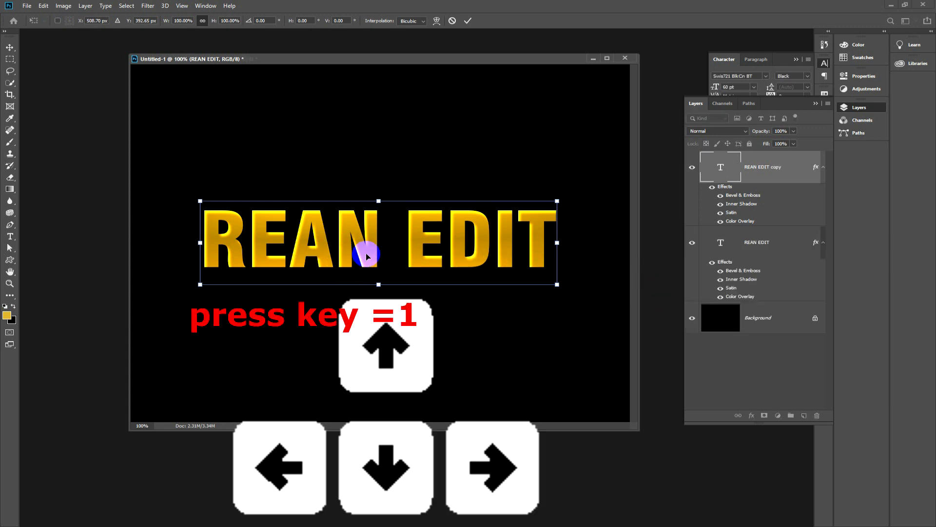
pyautogui.press('Up')
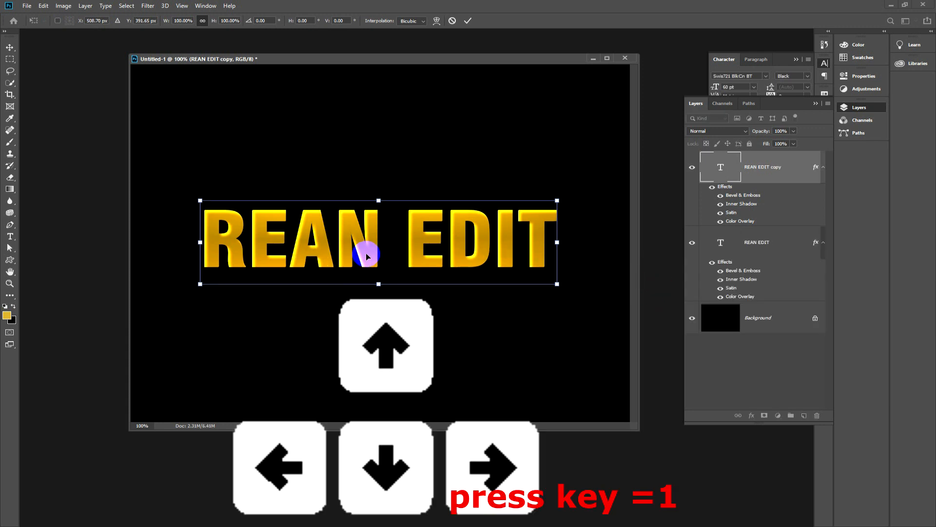
pyautogui.press('Return')
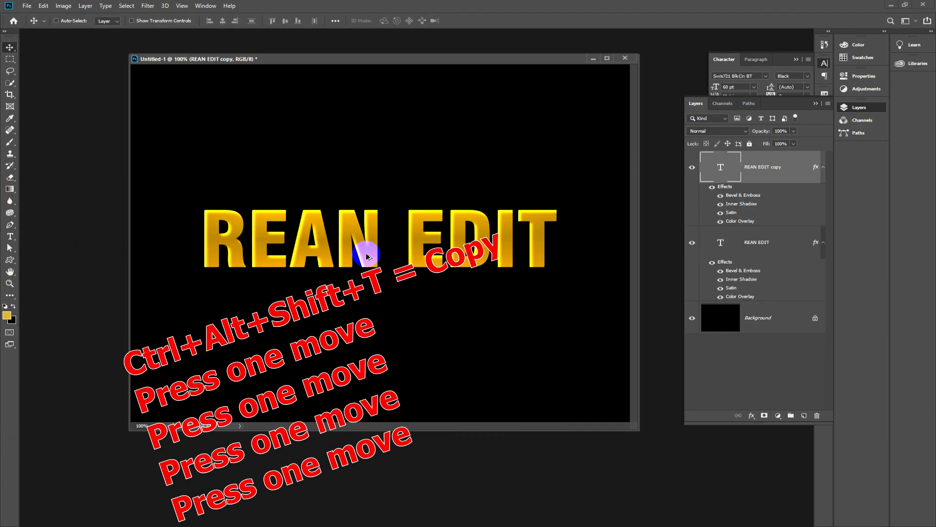
# Step: Repeat the transform-and-duplicate ten more times to stack offset copies of the text into a 3D extrusion
pyautogui.hotkey('ctrl', 'alt', 'shift', 't')
pyautogui.hotkey('ctrl', 'alt', 'shift', 't')
pyautogui.hotkey('ctrl', 'alt', 'shift', 't')
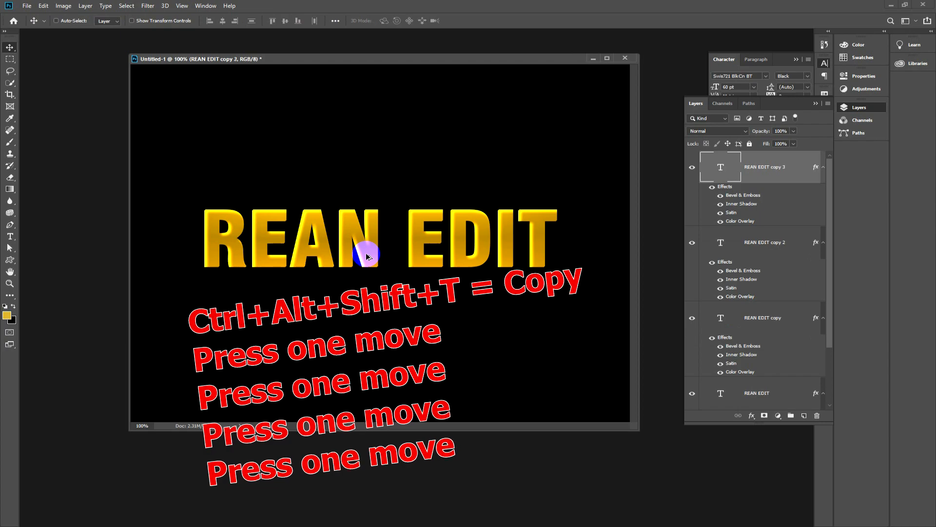
pyautogui.hotkey('ctrl', 'alt', 'shift', 't')
pyautogui.hotkey('ctrl', 'alt', 'shift', 't')
pyautogui.hotkey('ctrl', 'alt', 'shift', 't')
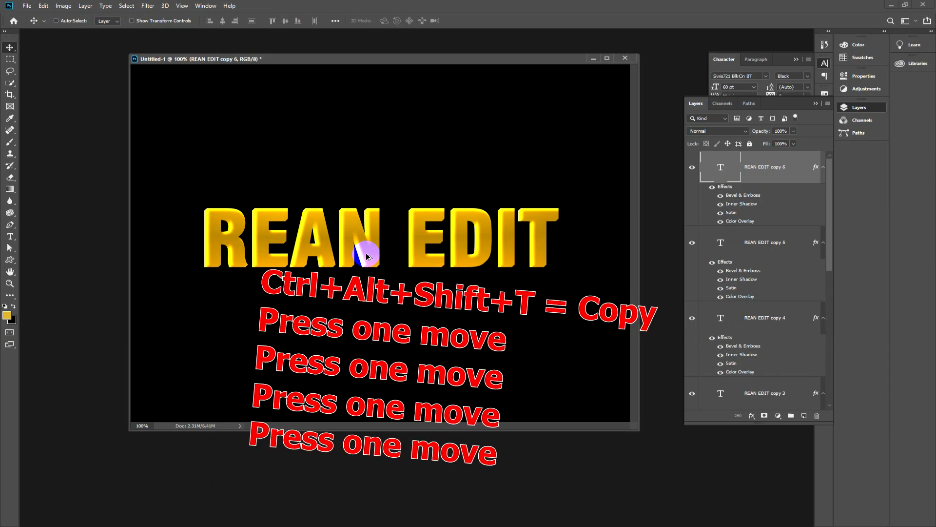
pyautogui.hotkey('ctrl', 'alt', 'shift', 't')
pyautogui.hotkey('ctrl', 'alt', 'shift', 't')
pyautogui.hotkey('ctrl', 'alt', 'shift', 't')
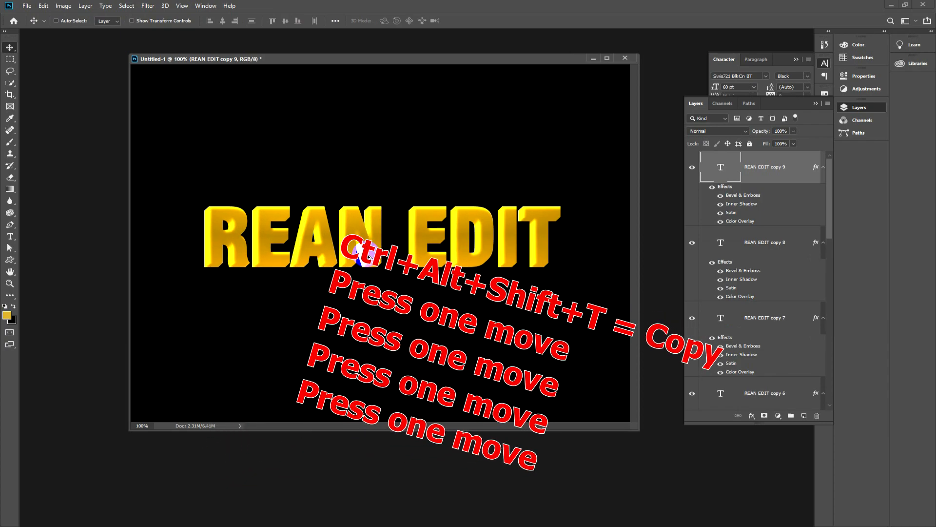
pyautogui.hotkey('ctrl', 'alt', 'shift', 't')
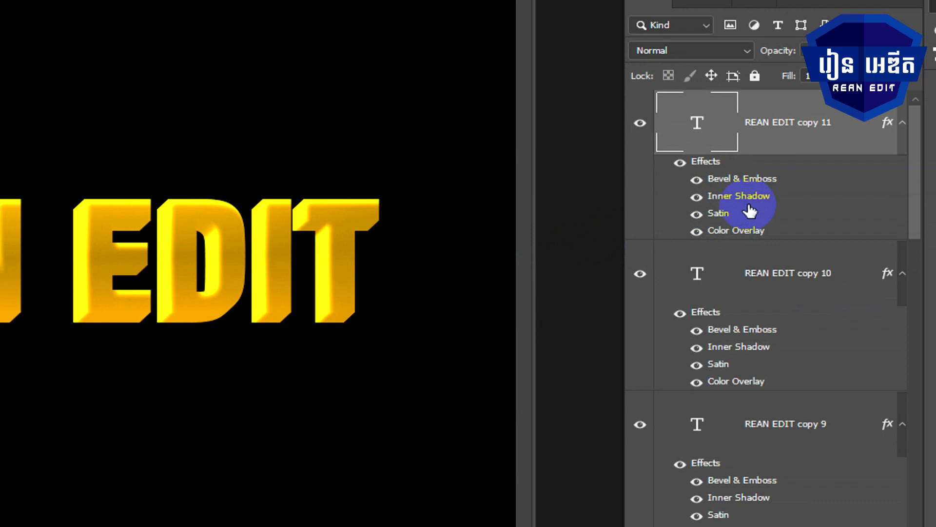
# Step: Change the topmost text copy's Color Overlay to a darker gold (H 44, S 91, B 56), keeping opacity at 100%
pyautogui.doubleClick(728, 231)
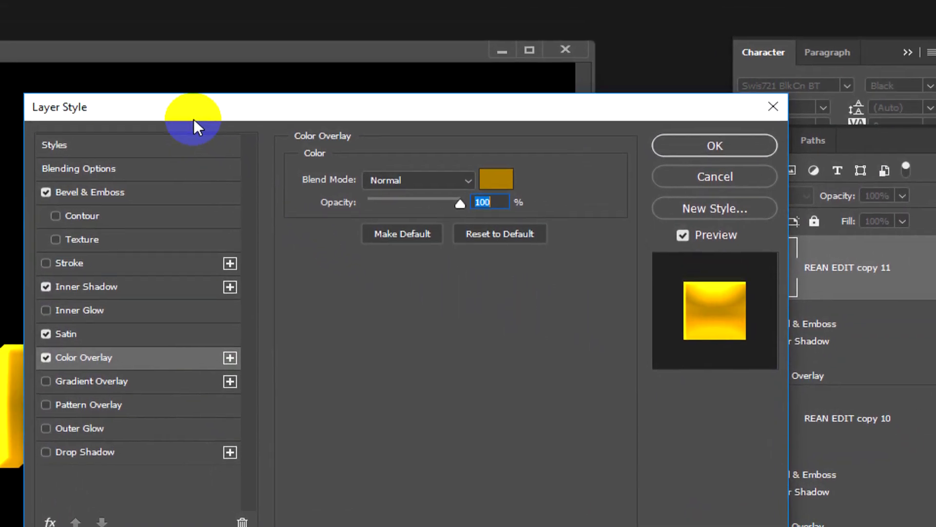
pyautogui.moveTo(198, 121); pyautogui.dragTo(275, 142)
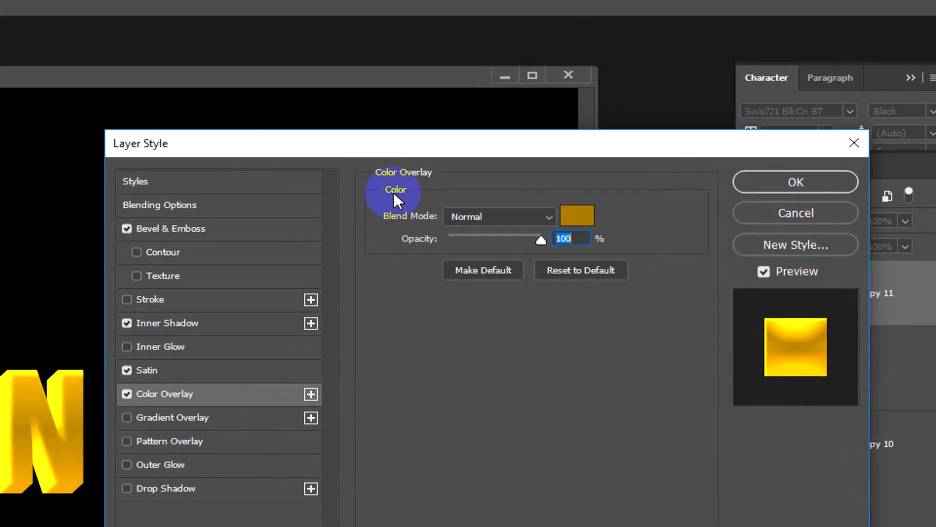
pyautogui.click(577, 215)
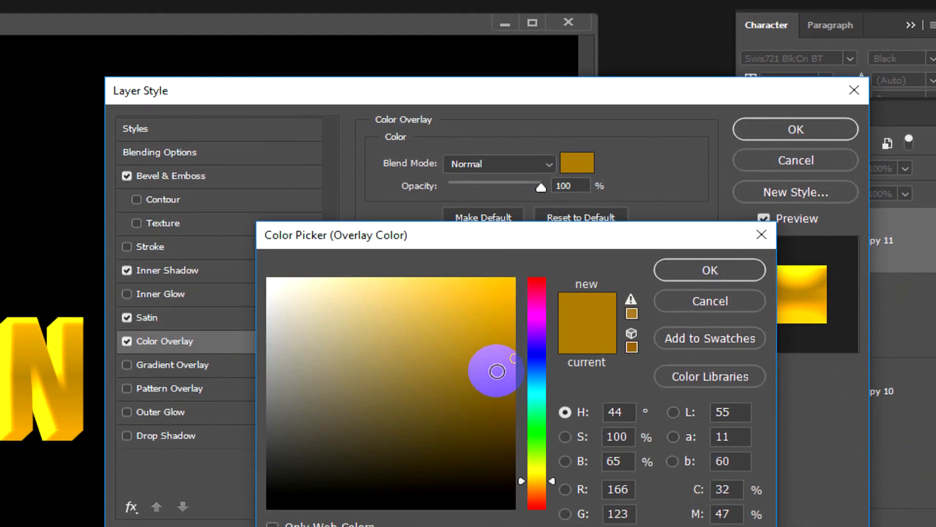
pyautogui.click(497, 371)
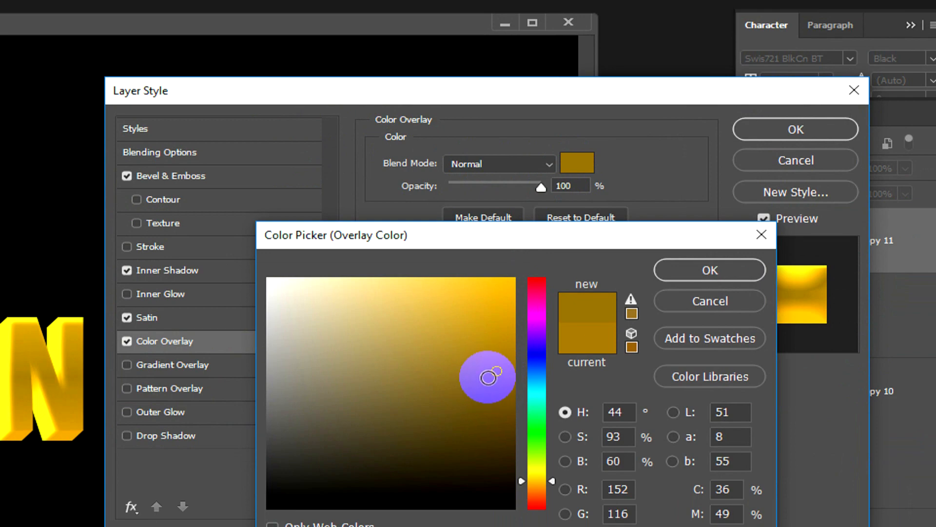
pyautogui.click(489, 383)
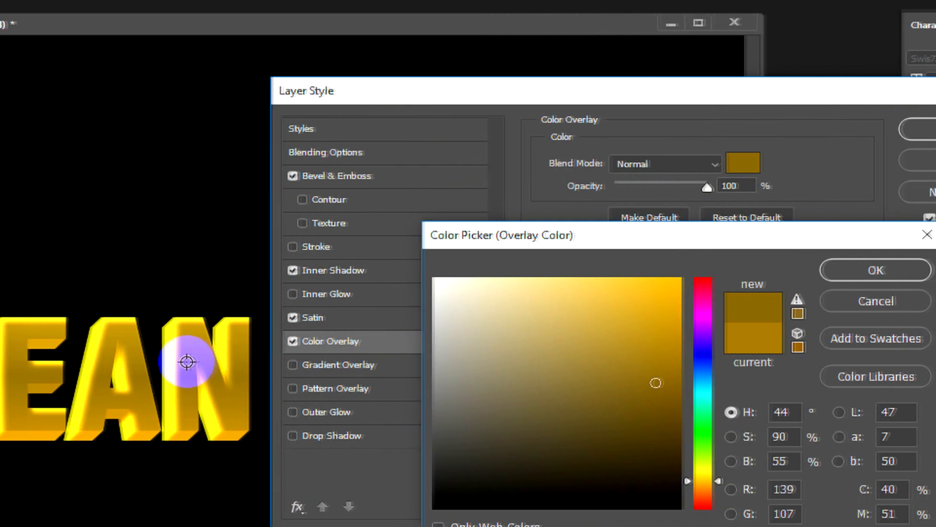
pyautogui.click(665, 381)
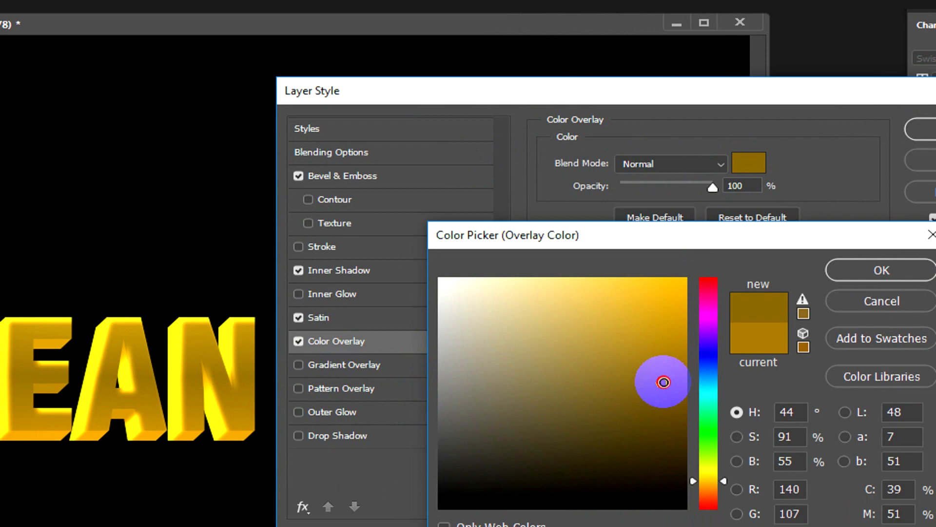
pyautogui.click(664, 378)
pyautogui.click(847, 270)
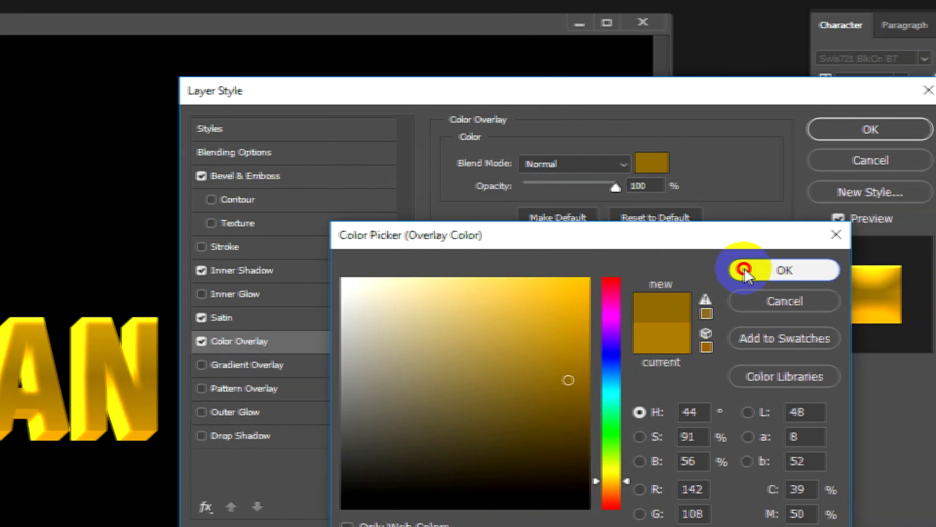
pyautogui.moveTo(613, 186); pyautogui.dragTo(645, 189)
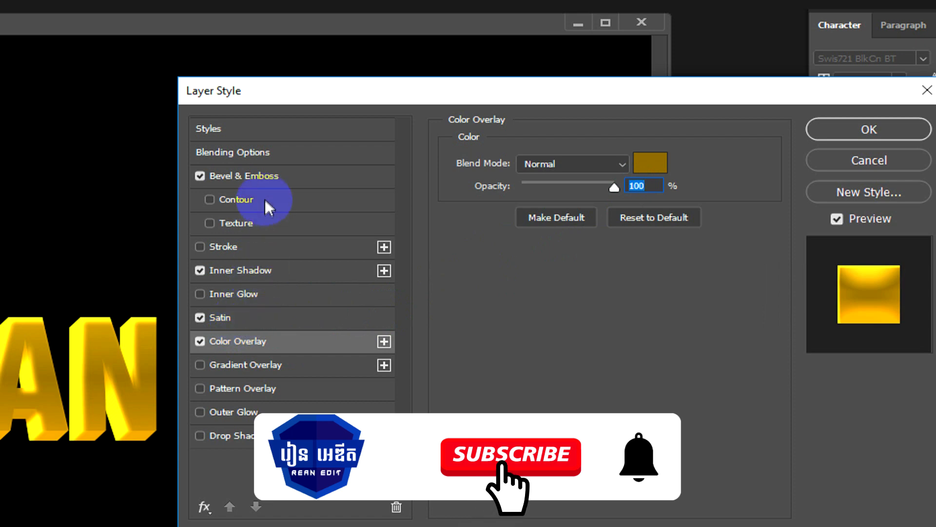
# Step: Set the topmost copy's bevel depth to 95%, with highlight opacity 53% and shadow opacity 68%
pyautogui.click(250, 177)
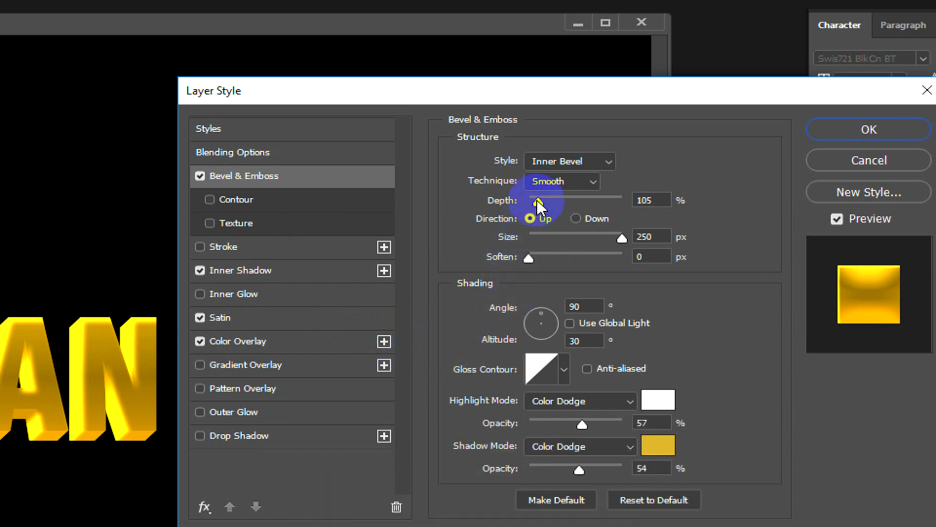
pyautogui.moveTo(539, 200)
pyautogui.mouseDown()
pyautogui.moveTo(549, 201)
pyautogui.moveTo(522, 201)
pyautogui.moveTo(539, 201)
pyautogui.mouseUp()
pyautogui.moveTo(540, 201); pyautogui.dragTo(540, 201)
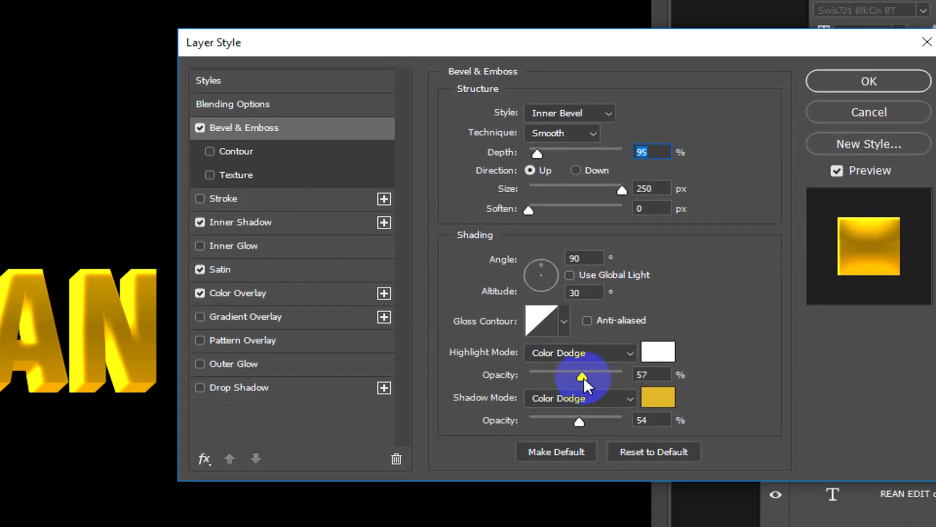
pyautogui.moveTo(583, 378)
pyautogui.mouseDown()
pyautogui.moveTo(605, 377)
pyautogui.moveTo(561, 376)
pyautogui.moveTo(607, 376)
pyautogui.moveTo(552, 375)
pyautogui.moveTo(580, 374)
pyautogui.mouseUp()
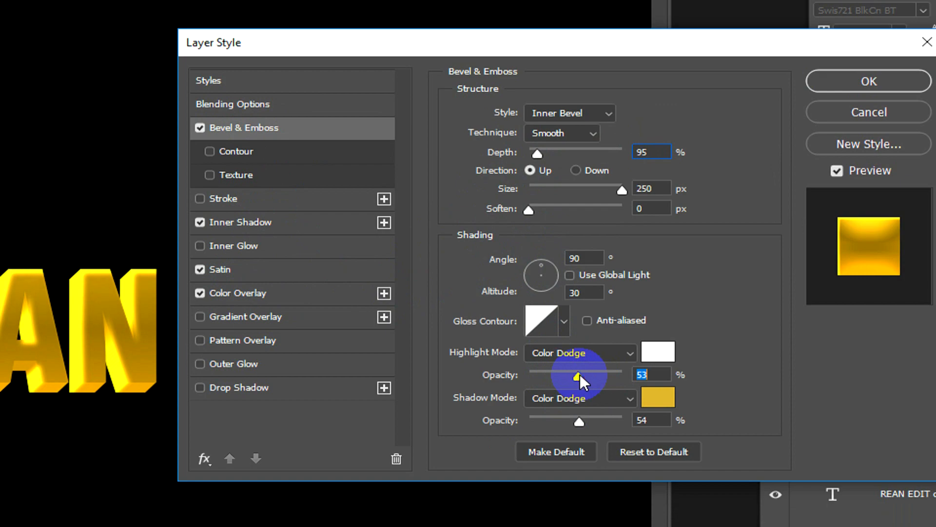
pyautogui.moveTo(580, 421); pyautogui.dragTo(593, 394)
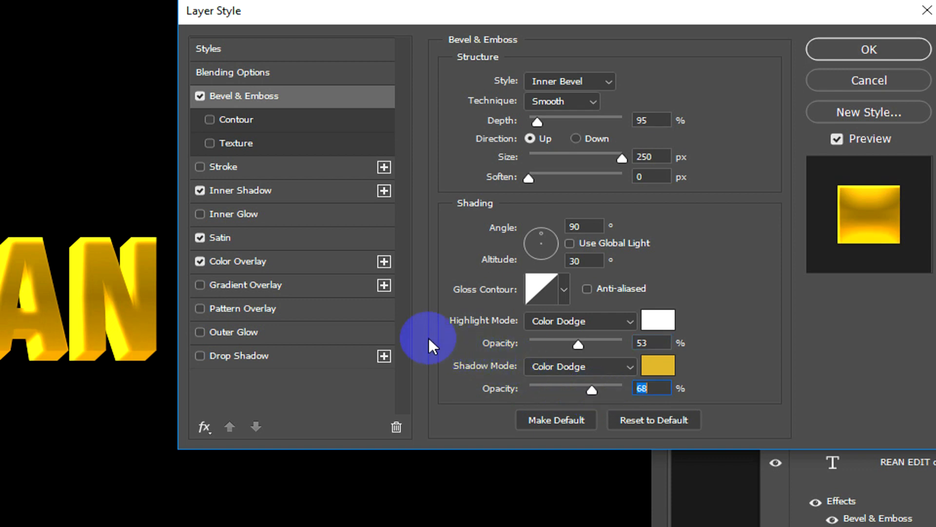
# Step: Set the topmost text copy's Satin opacity to 11% and check its Color Overlay settings
pyautogui.click(247, 236)
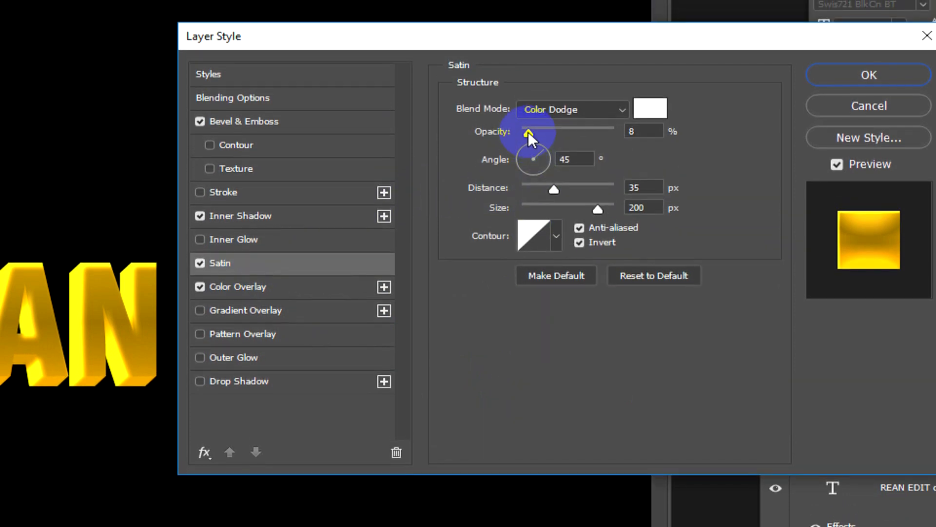
pyautogui.moveTo(529, 132)
pyautogui.mouseDown()
pyautogui.moveTo(558, 132)
pyautogui.moveTo(508, 138)
pyautogui.moveTo(532, 142)
pyautogui.mouseUp()
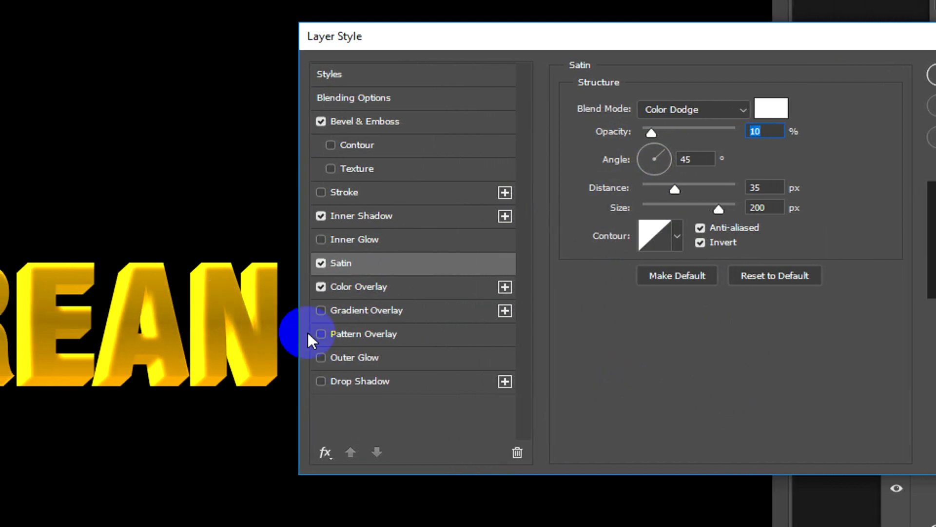
pyautogui.moveTo(650, 133); pyautogui.dragTo(618, 146)
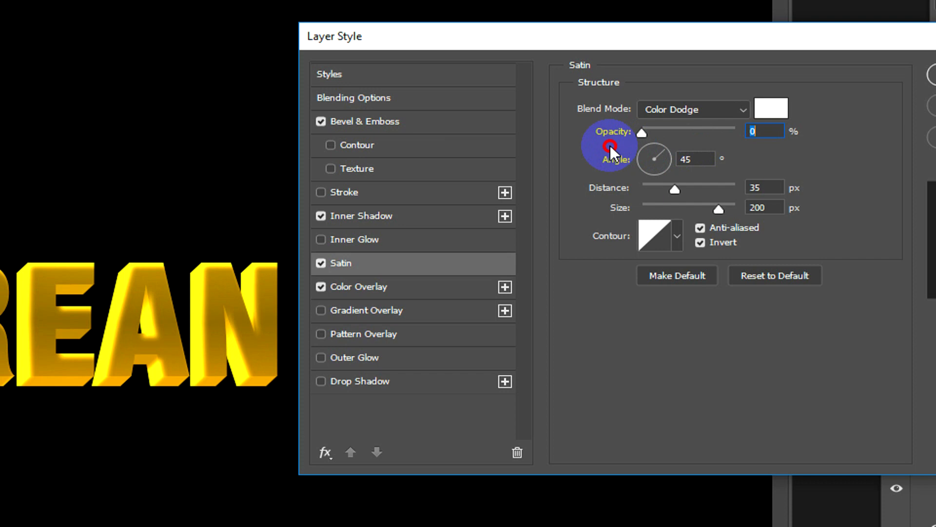
pyautogui.moveTo(606, 145)
pyautogui.mouseDown()
pyautogui.moveTo(663, 140)
pyautogui.moveTo(654, 141)
pyautogui.mouseUp()
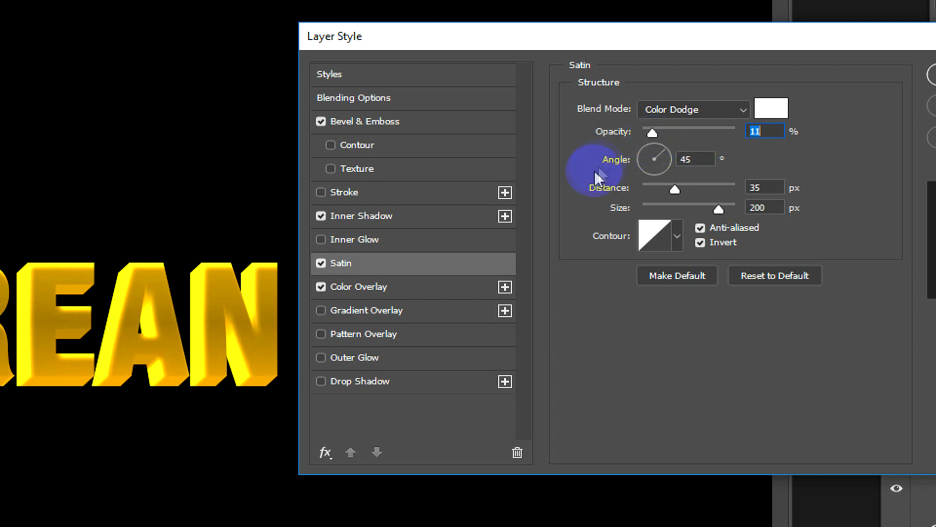
pyautogui.click(387, 293)
pyautogui.moveTo(729, 135); pyautogui.dragTo(751, 129)
pyautogui.moveTo(724, 141); pyautogui.dragTo(779, 144)
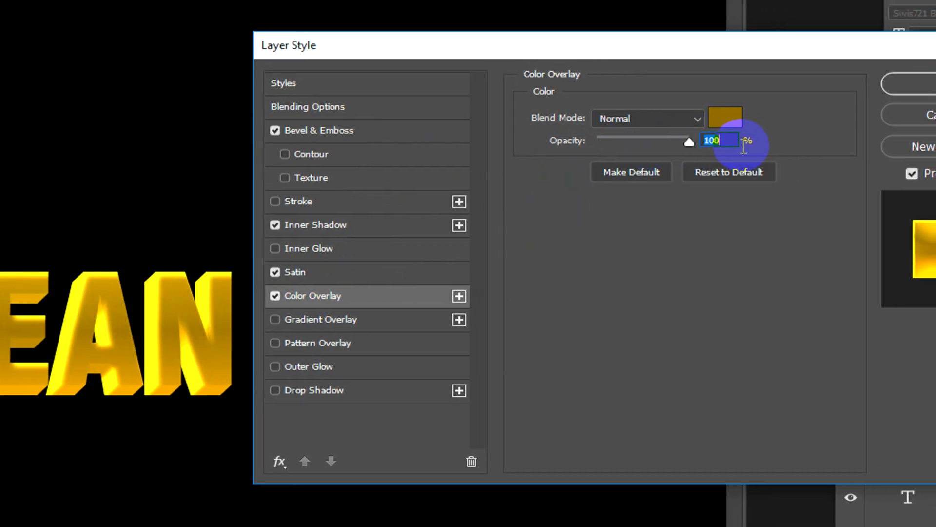
# Step: Set the topmost copy's Inner Shadow opacity to 64%, distance to 2 px and size to 10 px
pyautogui.click(333, 224)
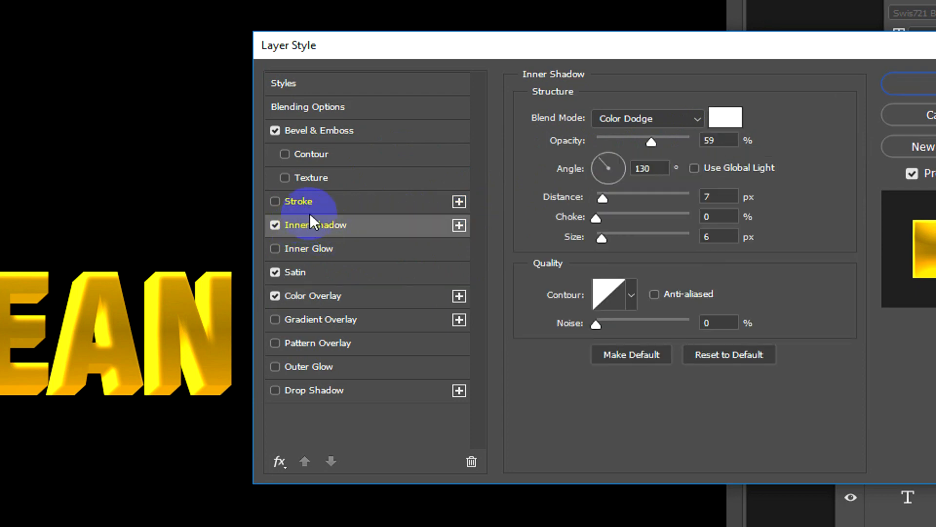
pyautogui.moveTo(651, 158)
pyautogui.mouseDown()
pyautogui.moveTo(675, 159)
pyautogui.moveTo(658, 162)
pyautogui.mouseUp()
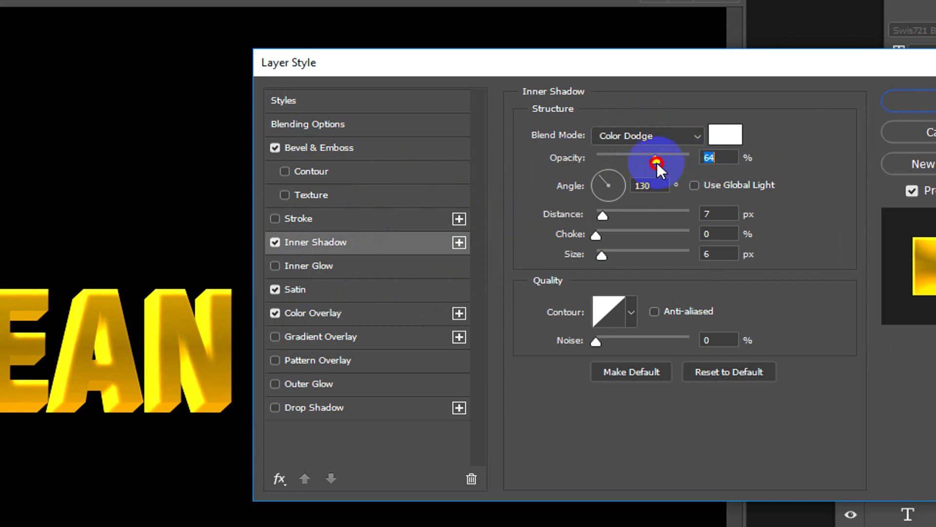
pyautogui.moveTo(604, 215)
pyautogui.mouseDown()
pyautogui.moveTo(624, 216)
pyautogui.moveTo(585, 213)
pyautogui.mouseUp()
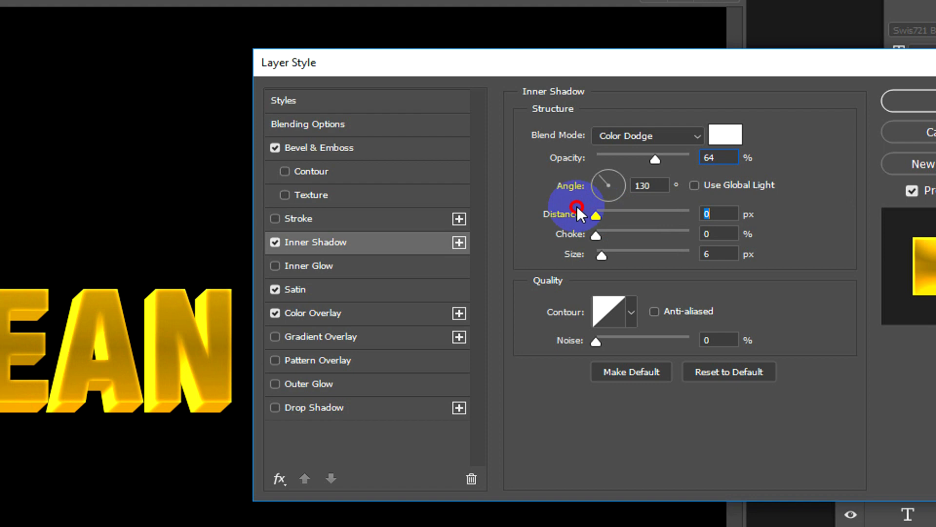
pyautogui.moveTo(591, 207)
pyautogui.mouseDown()
pyautogui.moveTo(612, 207)
pyautogui.moveTo(582, 206)
pyautogui.moveTo(598, 205)
pyautogui.mouseUp()
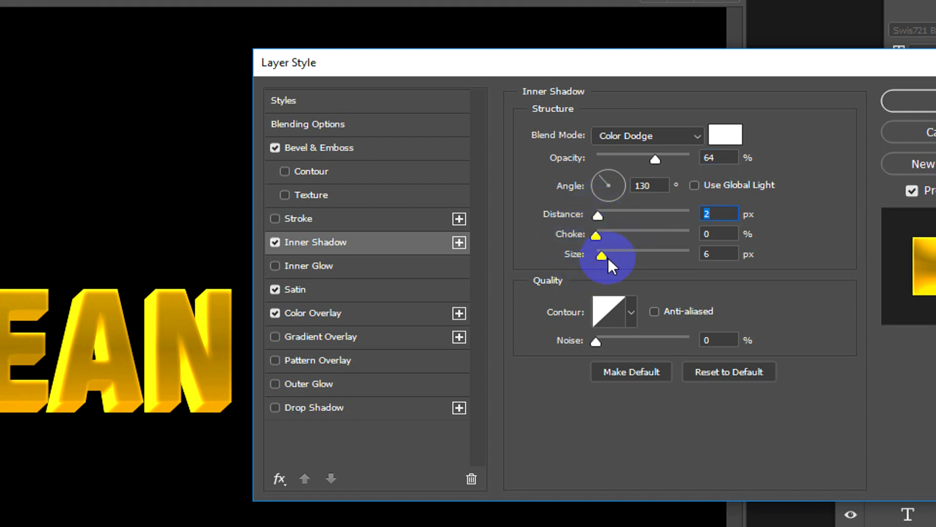
pyautogui.moveTo(601, 258); pyautogui.dragTo(591, 257)
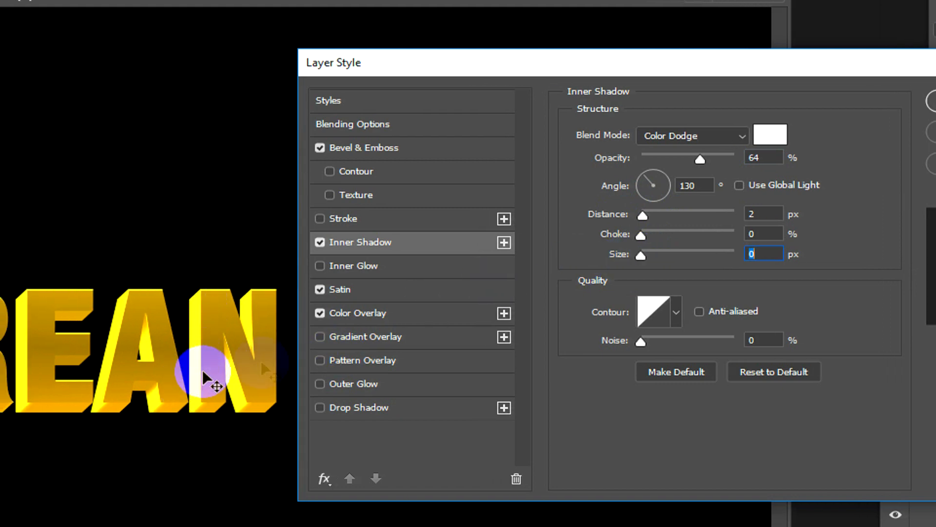
pyautogui.moveTo(643, 253)
pyautogui.mouseDown()
pyautogui.moveTo(683, 256)
pyautogui.moveTo(652, 256)
pyautogui.mouseUp()
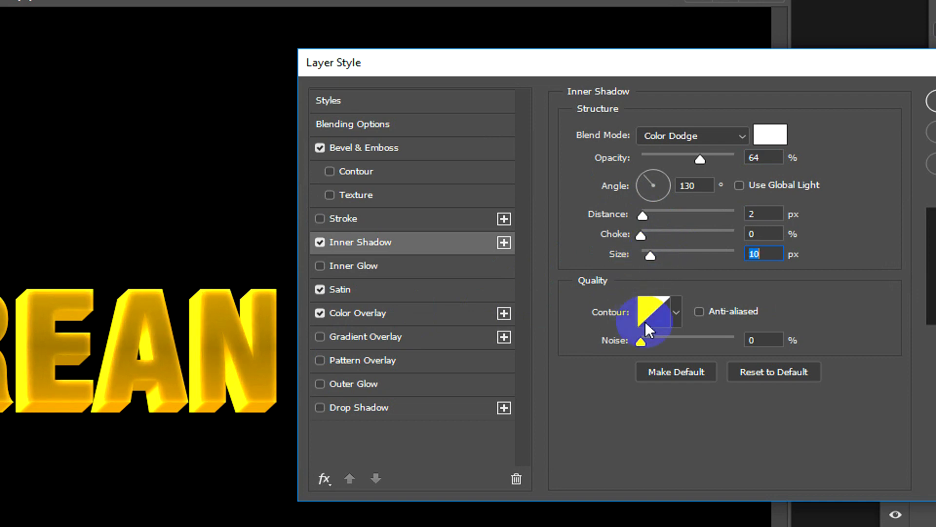
# Step: Try several contour presets on the Inner Shadow, ending back on the linear contour
pyautogui.click(675, 312)
pyautogui.click(621, 383)
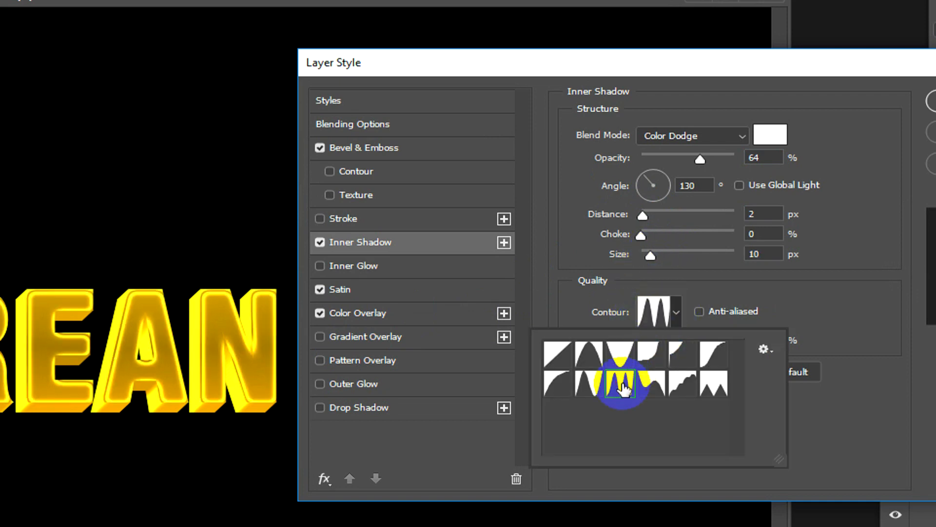
pyautogui.click(584, 391)
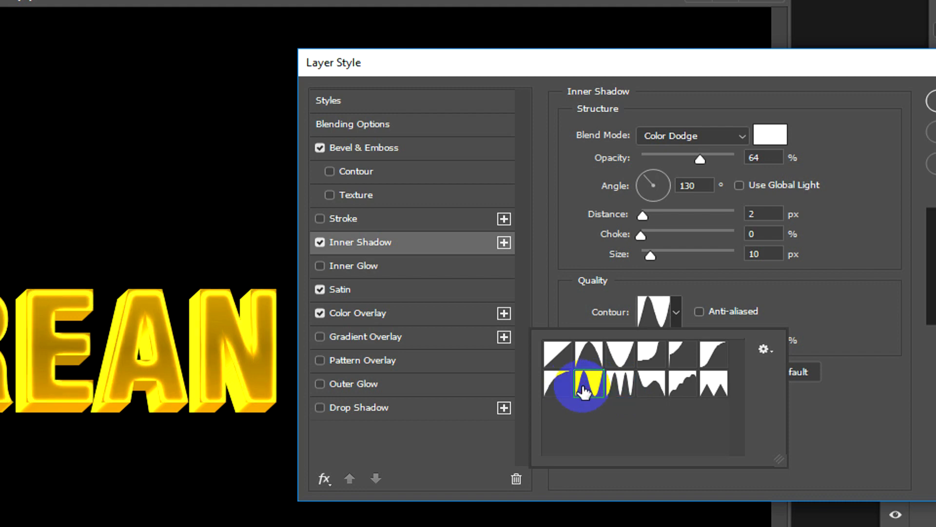
pyautogui.click(585, 358)
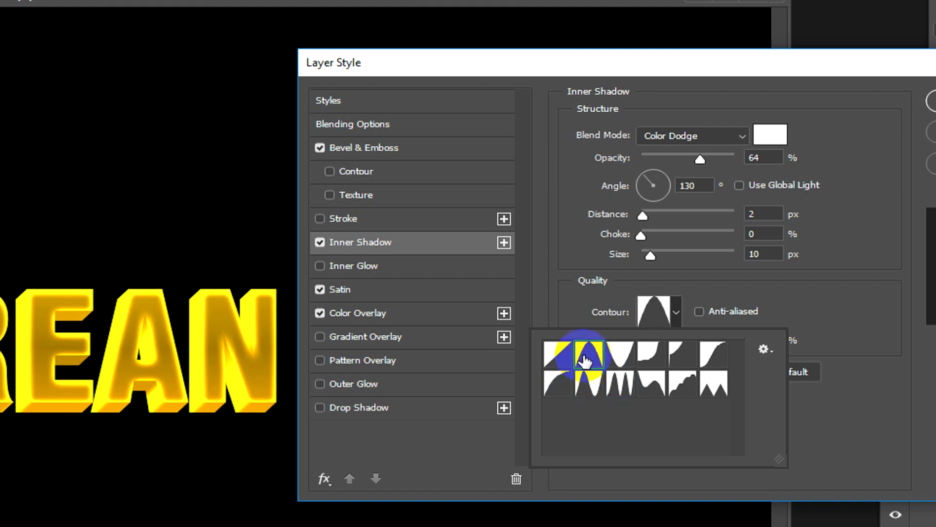
pyautogui.click(558, 387)
pyautogui.click(548, 355)
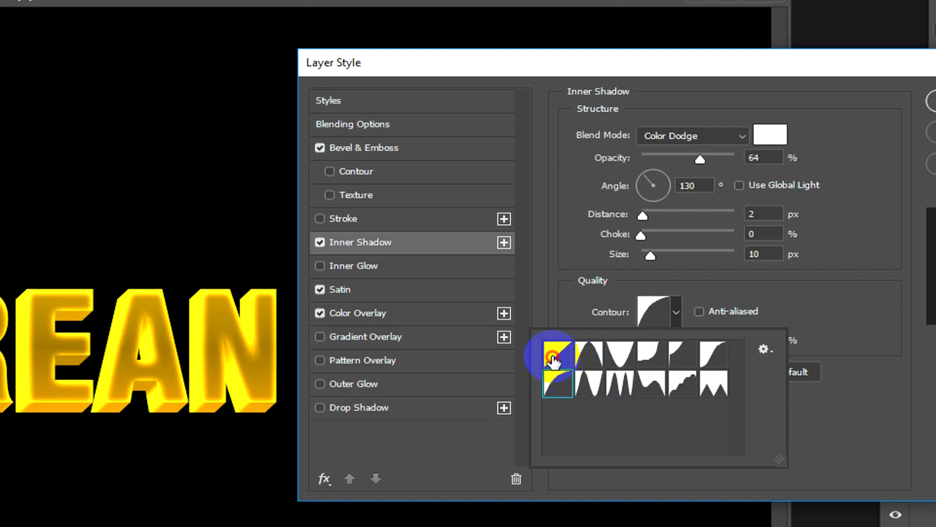
pyautogui.click(576, 246)
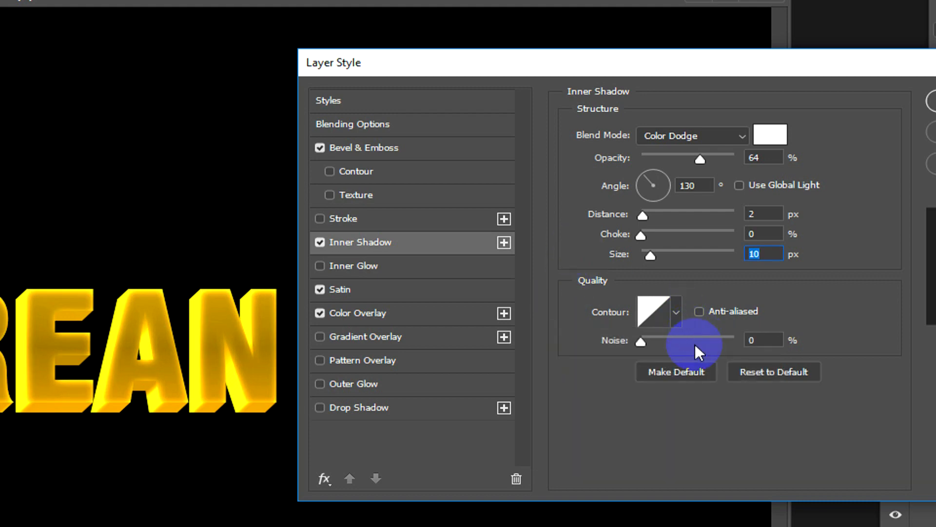
# Step: Set the Inner Shadow size to 13 px and apply the layer style to the topmost copy
pyautogui.moveTo(650, 257)
pyautogui.mouseDown()
pyautogui.moveTo(631, 256)
pyautogui.moveTo(653, 254)
pyautogui.mouseUp()
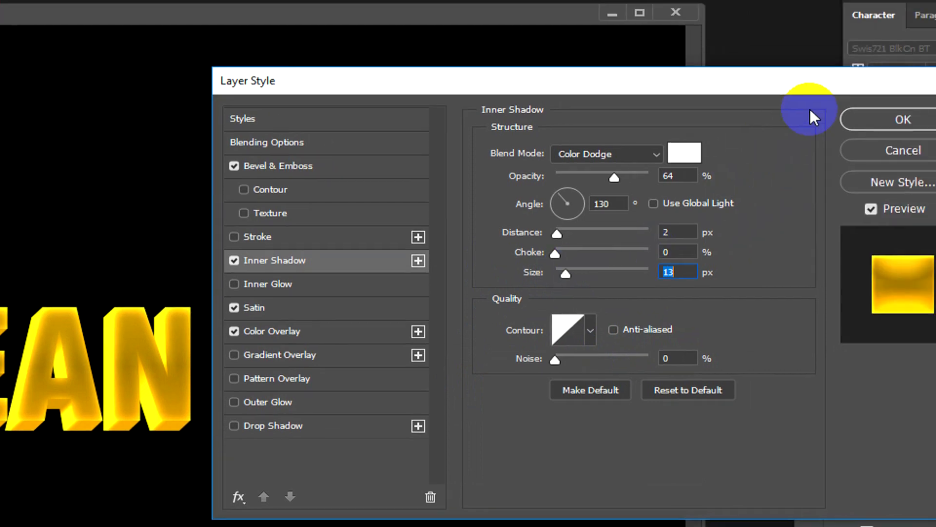
pyautogui.click(930, 101)
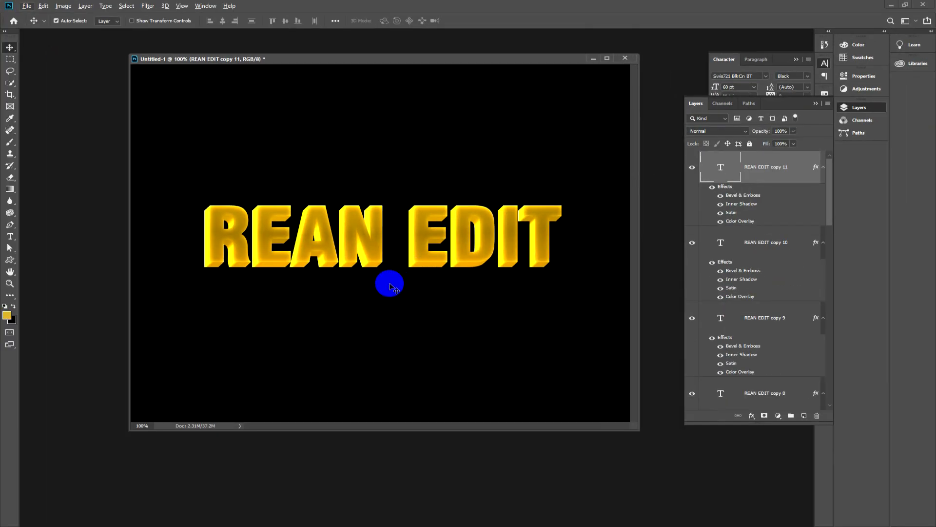
# Step: Hide the black Background layer and stamp all visible text layers into a new merged layer above the stack
pyautogui.hotkey('ctrl', '-')
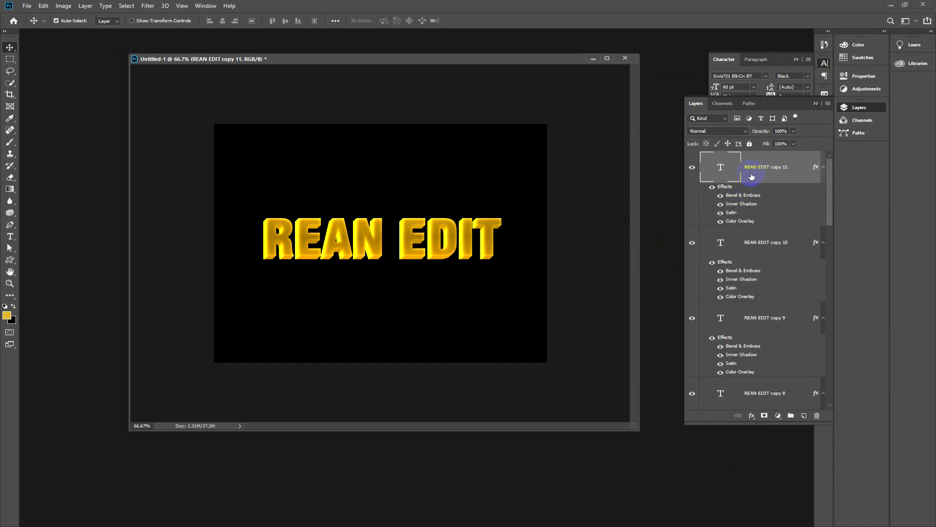
pyautogui.moveTo(829, 212); pyautogui.dragTo(827, 397)
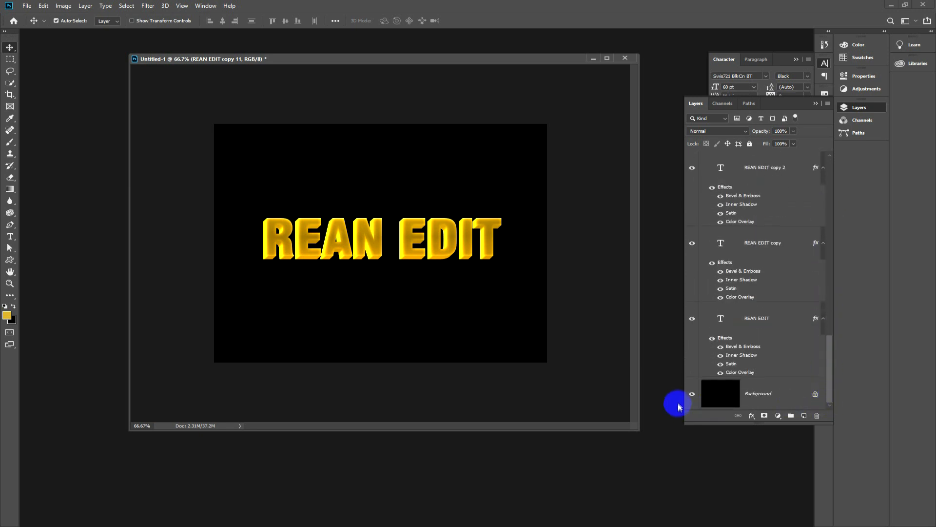
pyautogui.click(692, 394)
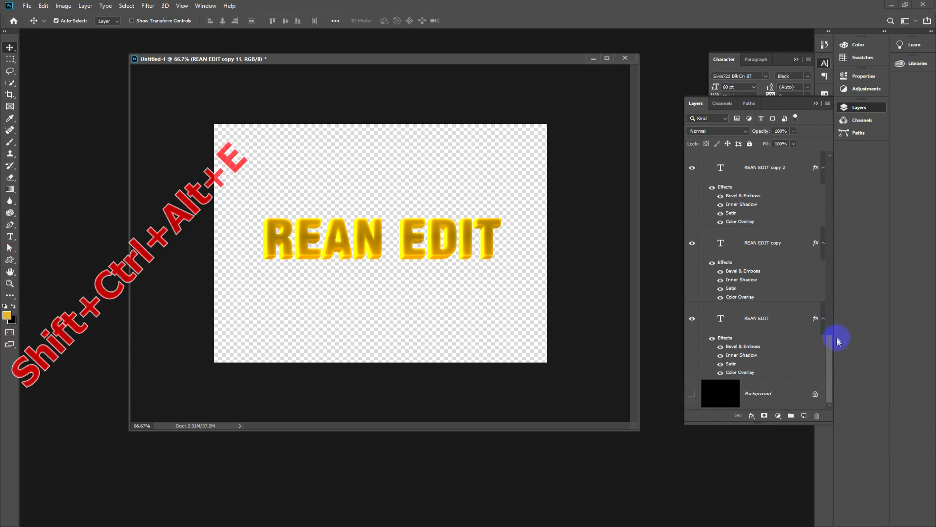
pyautogui.moveTo(829, 345); pyautogui.dragTo(835, 159)
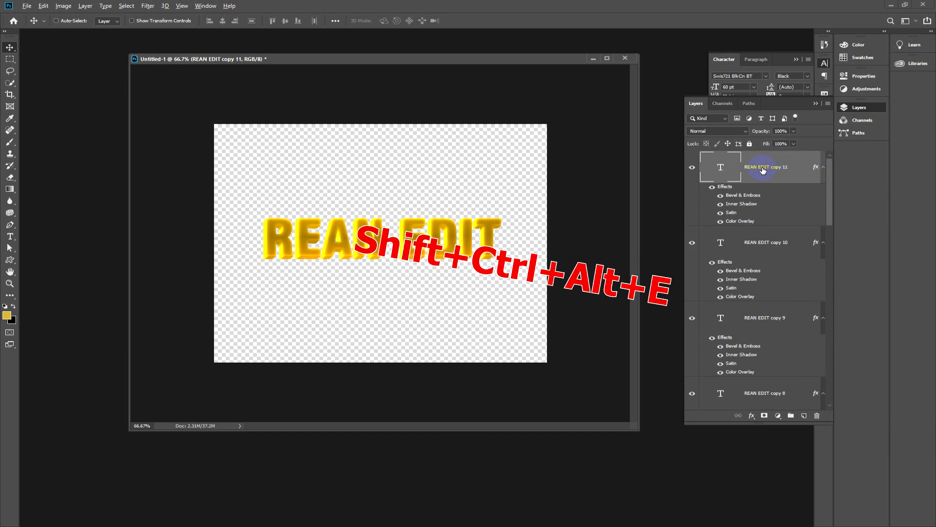
pyautogui.hotkey('ctrl', 'shift', 'alt', 'e')
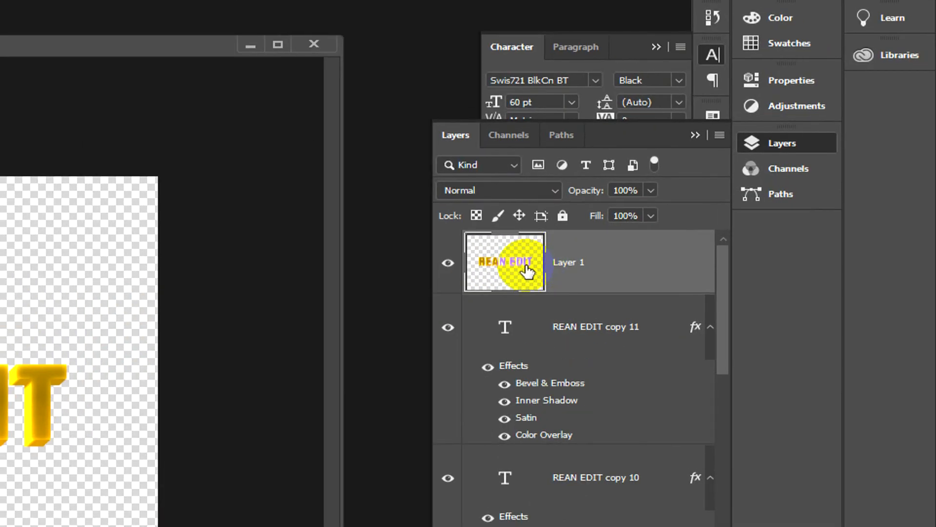
# Step: Try moving the merged text above the stacked original, then try moving the topmost text copy separately and undo that move
pyautogui.moveTo(527, 270); pyautogui.dragTo(35, 333)
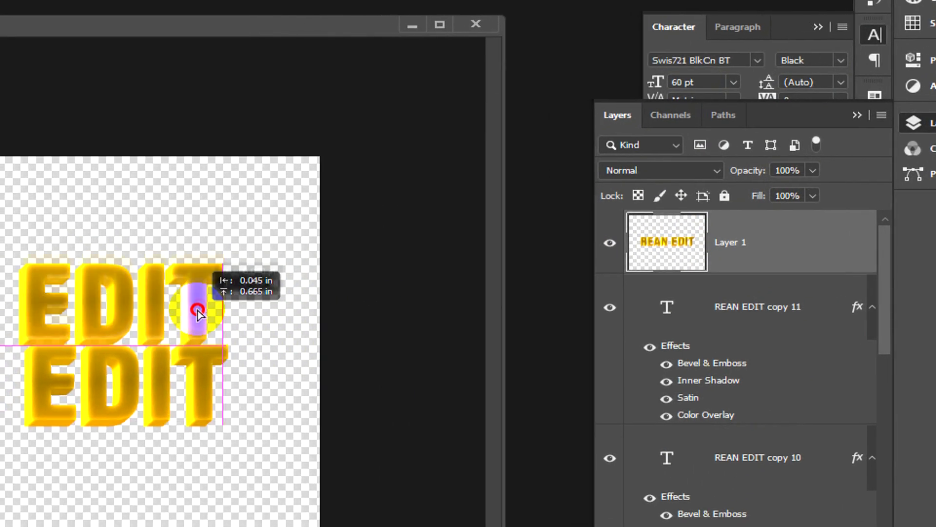
pyautogui.moveTo(198, 312); pyautogui.dragTo(231, 258)
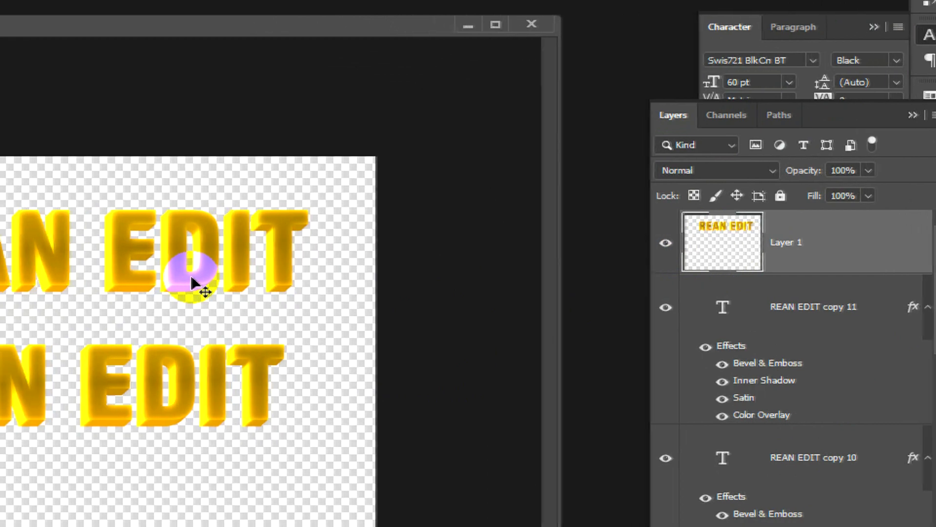
pyautogui.click(193, 279)
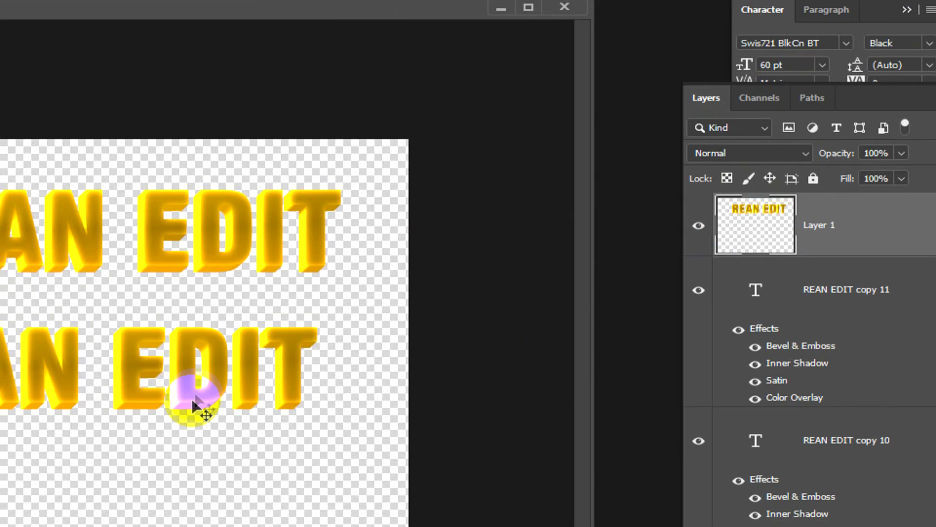
pyautogui.click(150, 415)
pyautogui.moveTo(195, 395); pyautogui.dragTo(250, 388)
pyautogui.hotkey('ctrl', 'z')
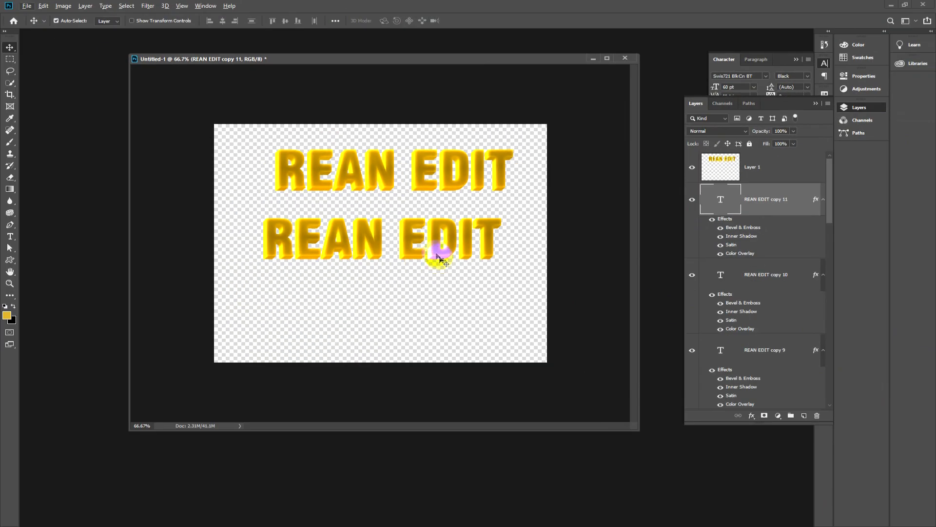
# Step: Move the merged text layer on the canvas to sit directly below the stacked original text
pyautogui.moveTo(364, 191); pyautogui.dragTo(344, 325)
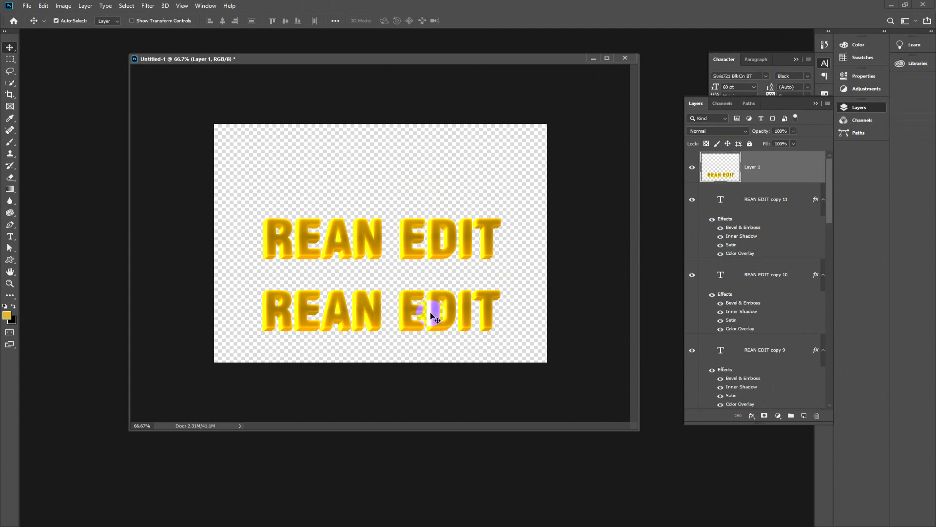